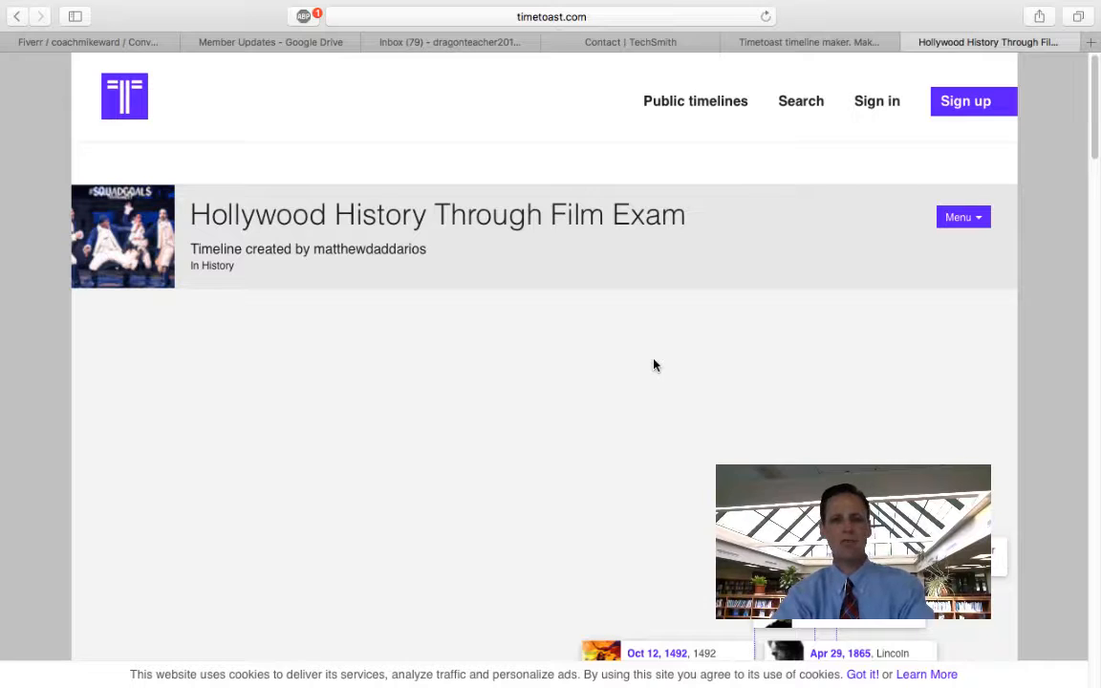
# Step: Scroll the exam timeline, viewing and then closing the Lincoln event's details
pyautogui.scroll(-2, 654, 364)
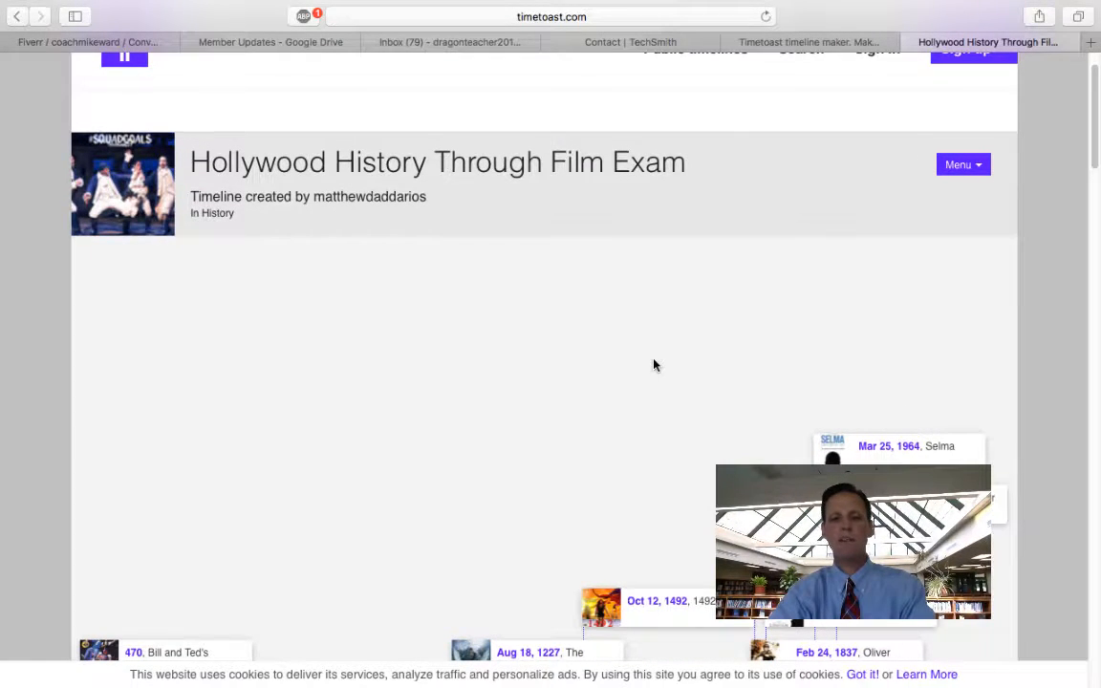
pyautogui.scroll(-2, 654, 388)
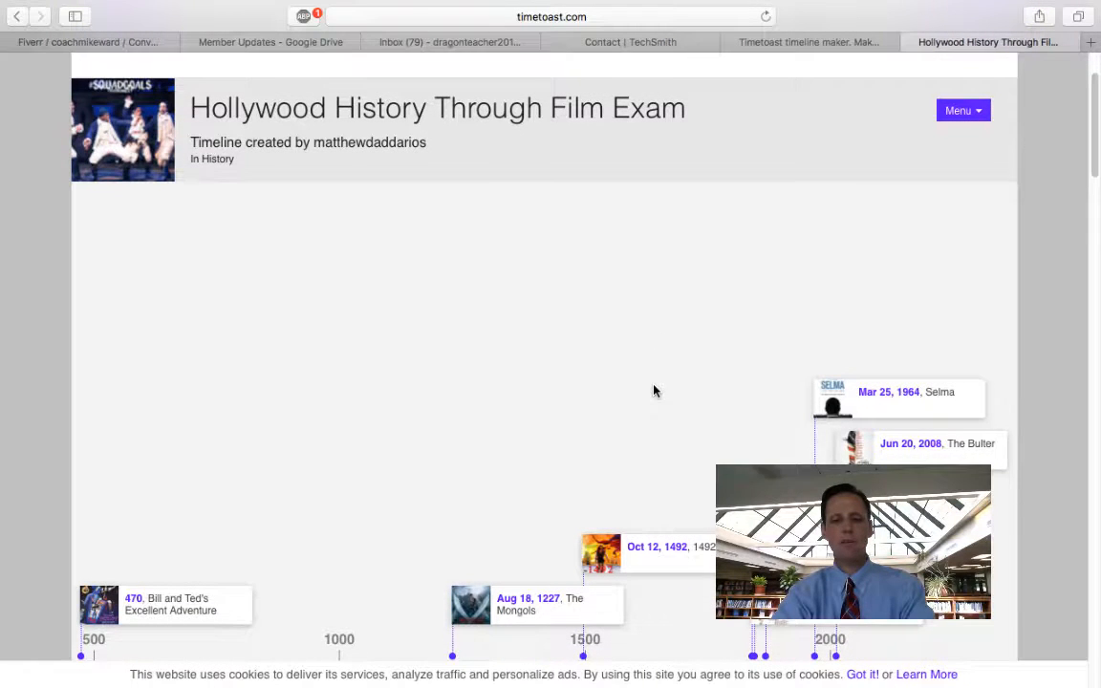
pyautogui.scroll(-6, 653, 390)
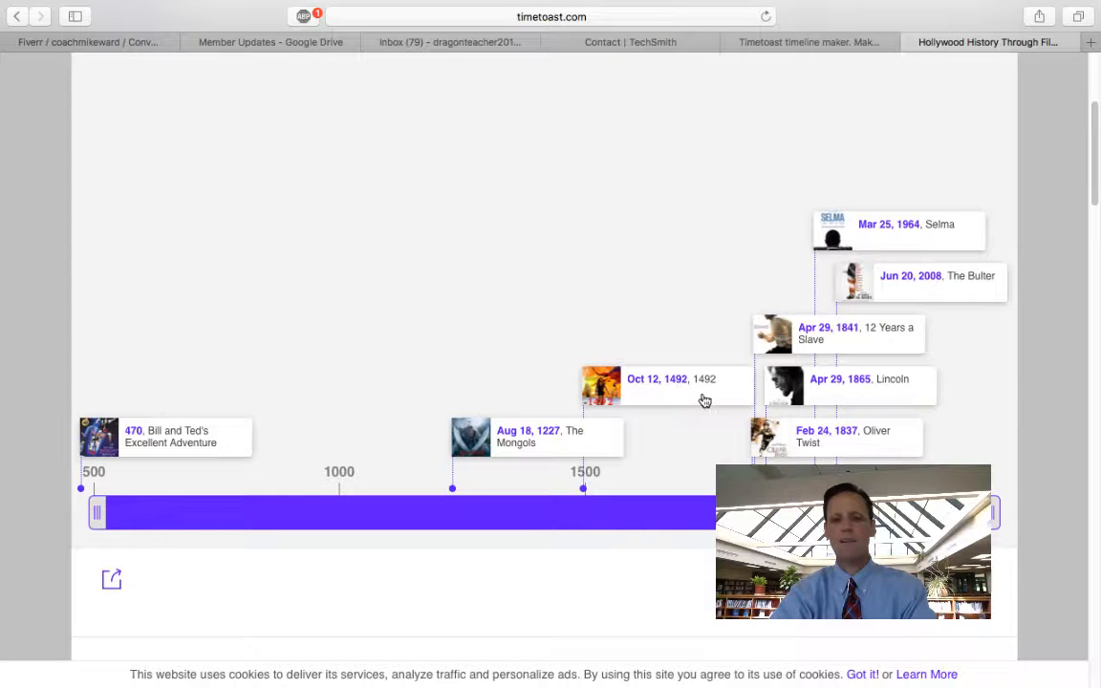
pyautogui.click(850, 396)
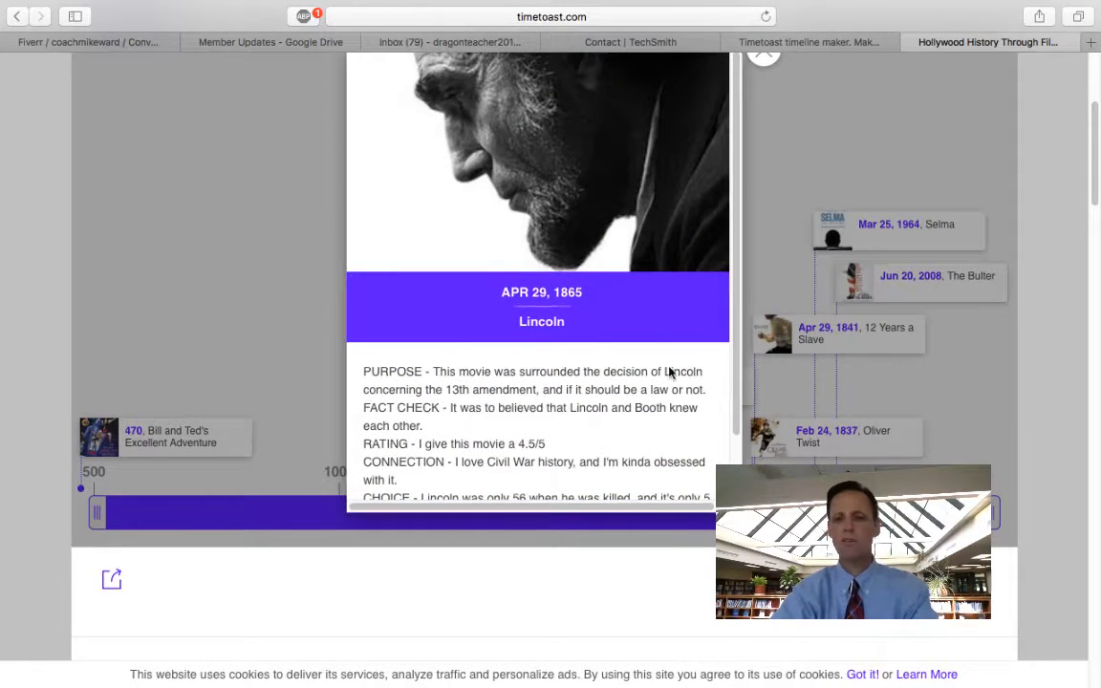
pyautogui.scroll(-3, 626, 286)
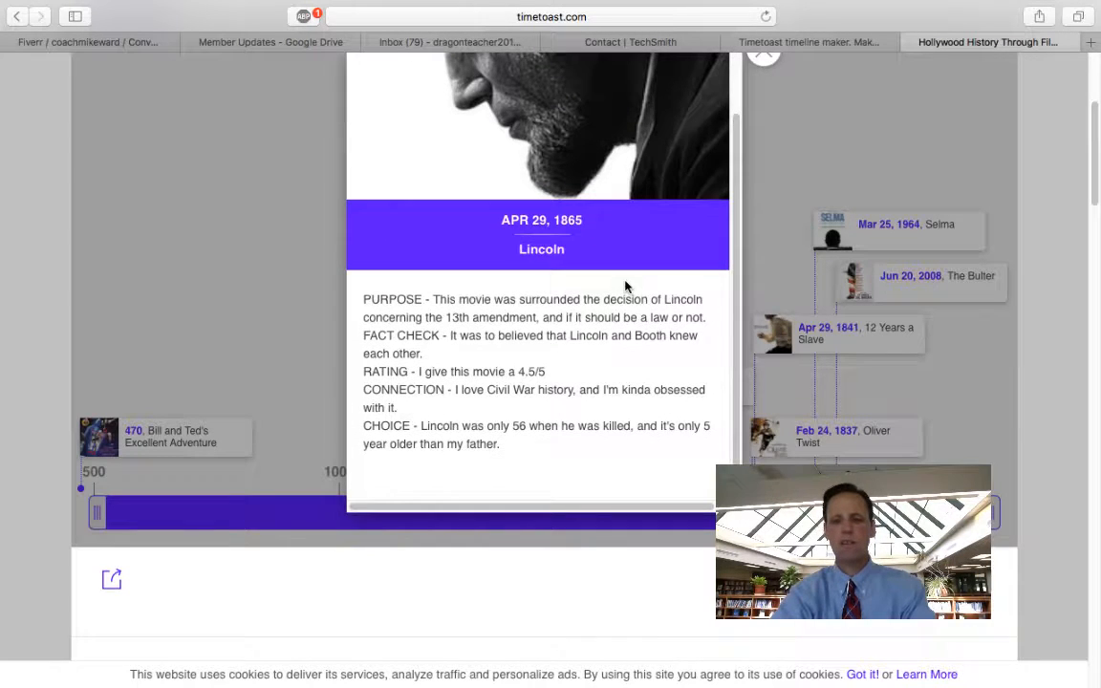
pyautogui.scroll(5, 626, 287)
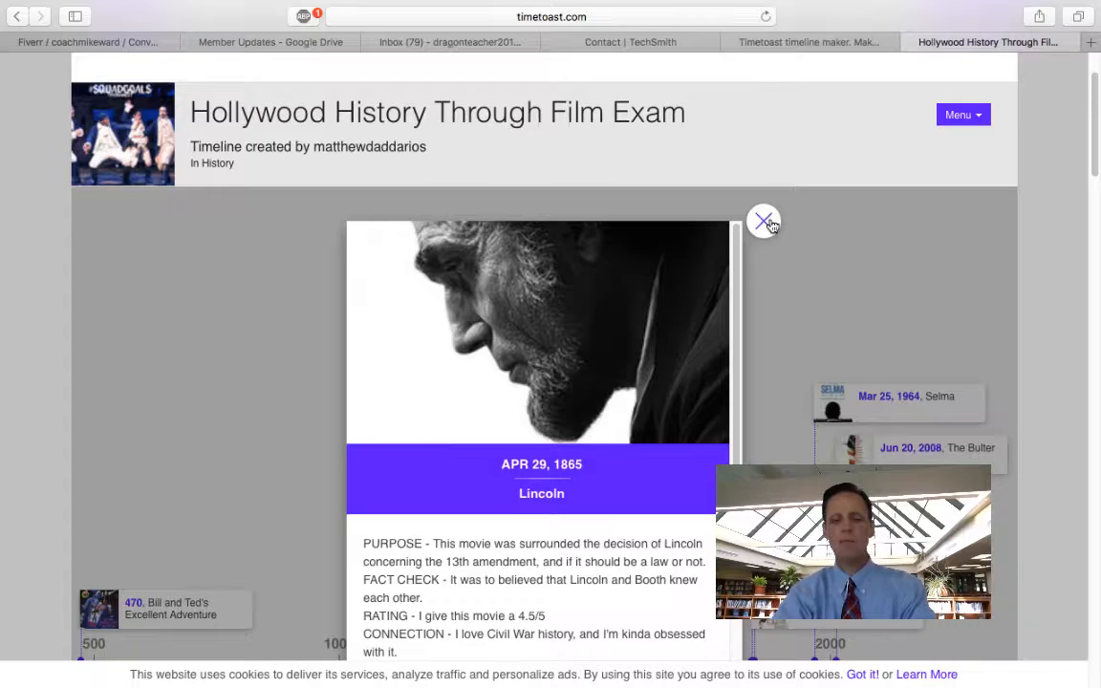
pyautogui.click(764, 221)
pyautogui.scroll(-3, 830, 275)
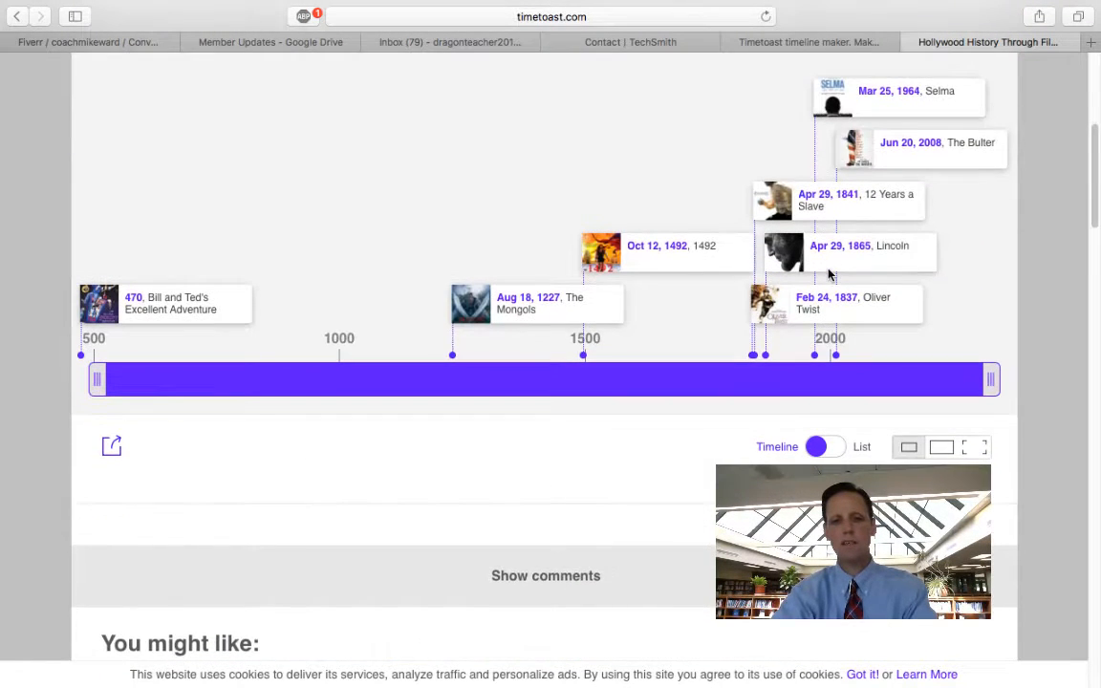
# Step: Switch the timeline to List view and scroll through the movie poster cards
pyautogui.click(839, 450)
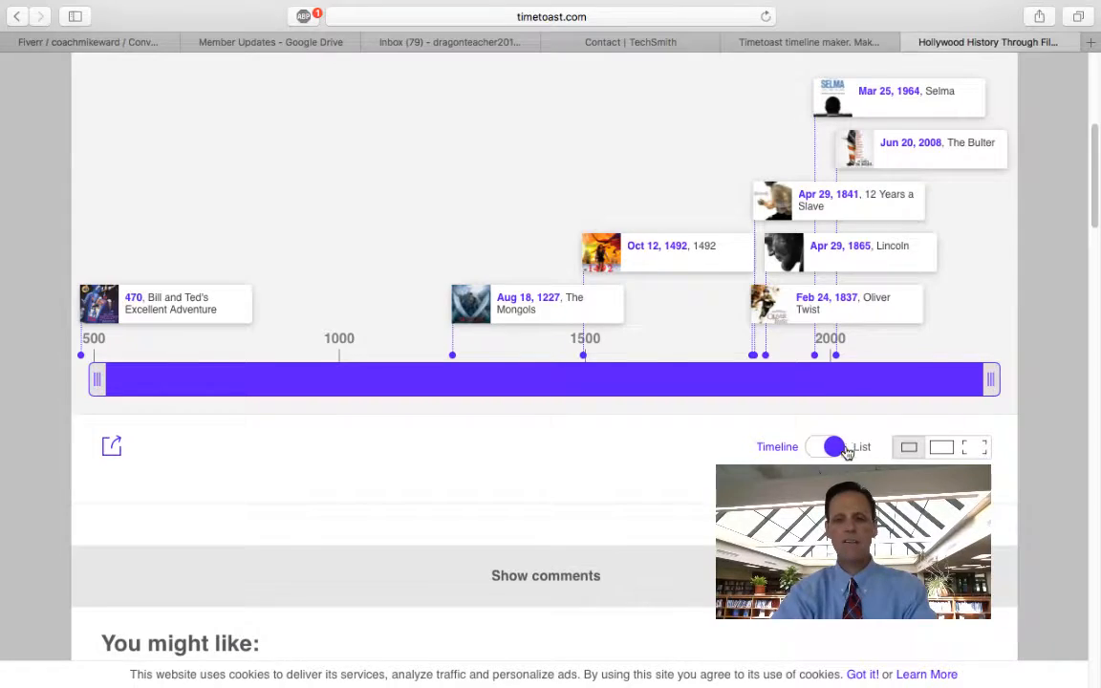
pyautogui.scroll(10, 798, 357)
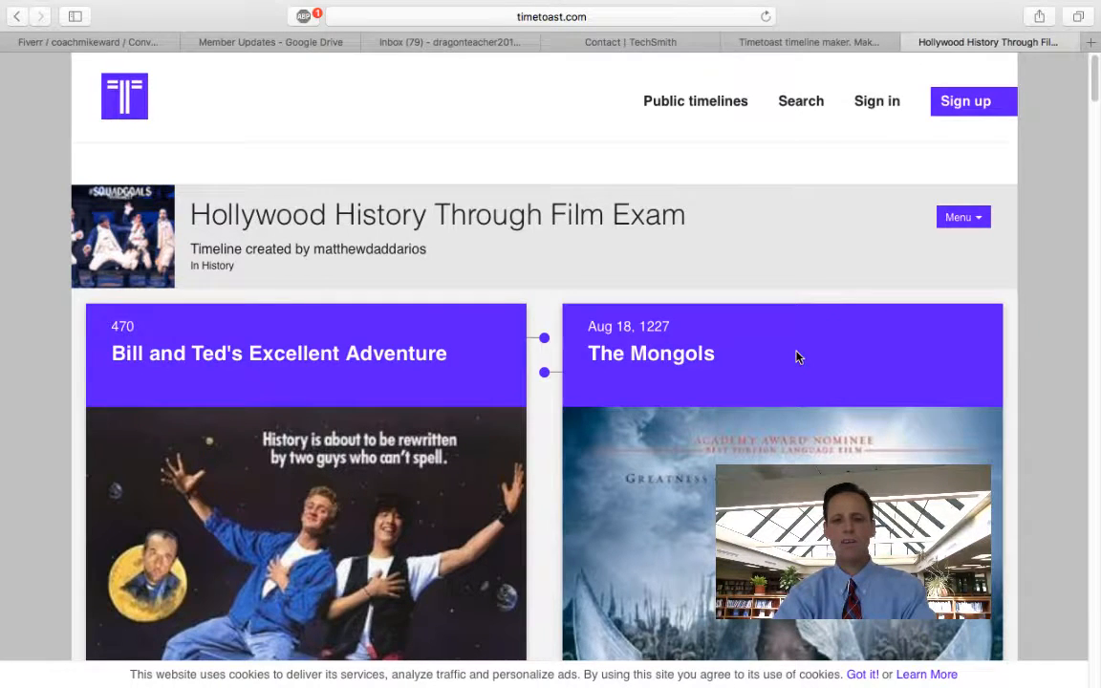
pyautogui.scroll(-5, 798, 357)
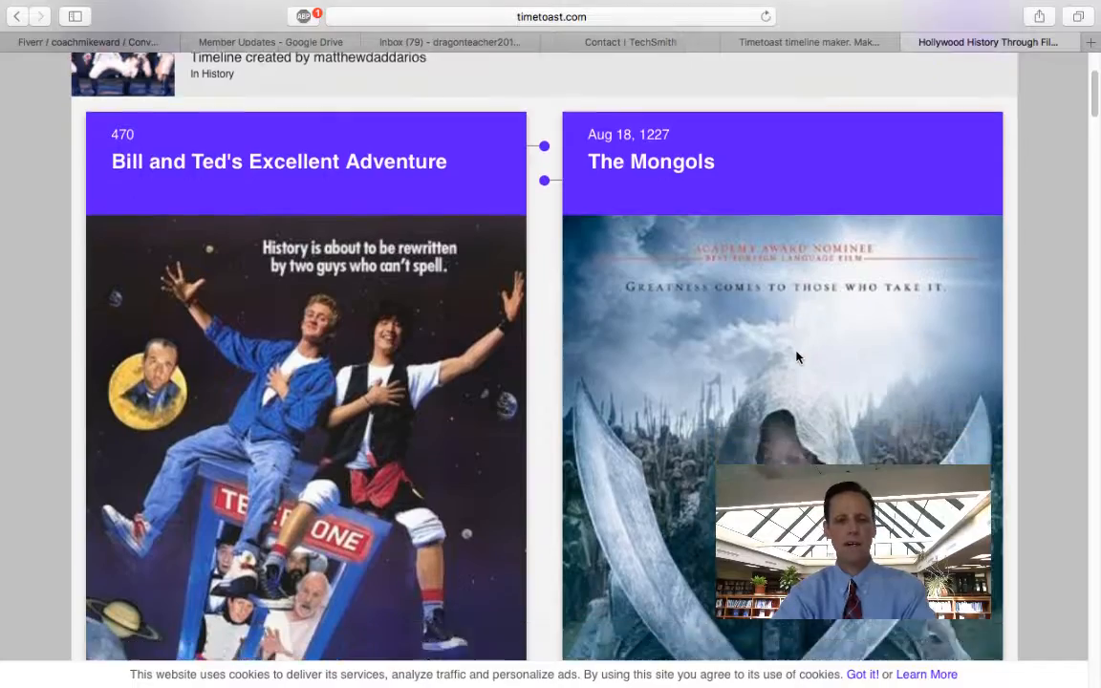
pyautogui.scroll(-10, 797, 357)
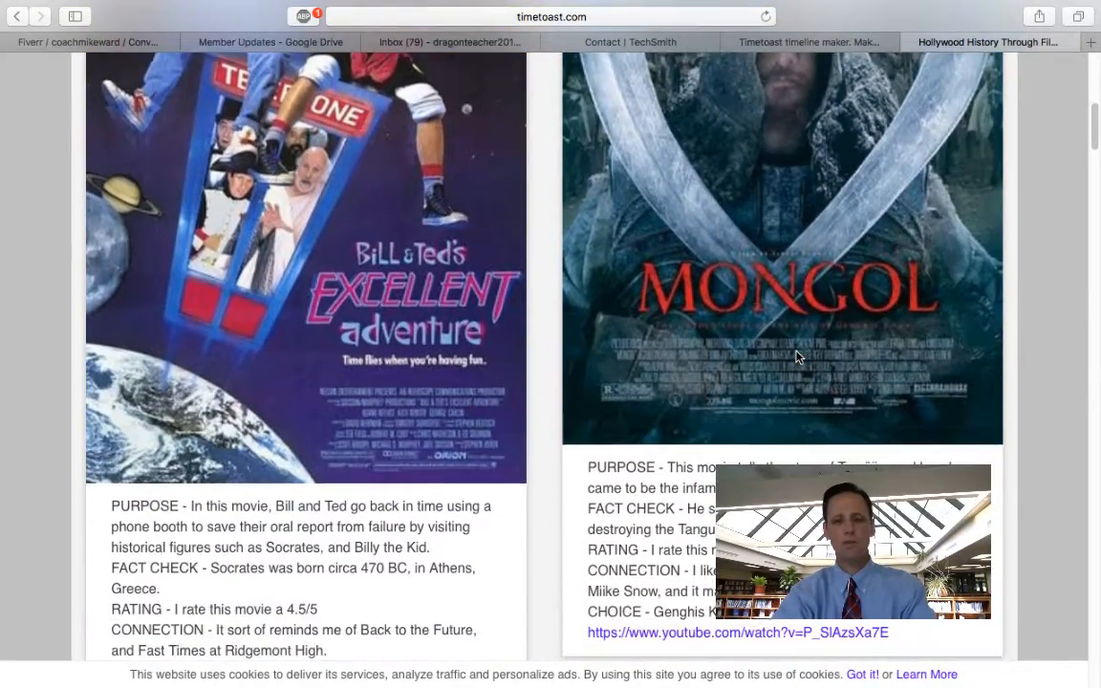
pyautogui.scroll(-3, 797, 356)
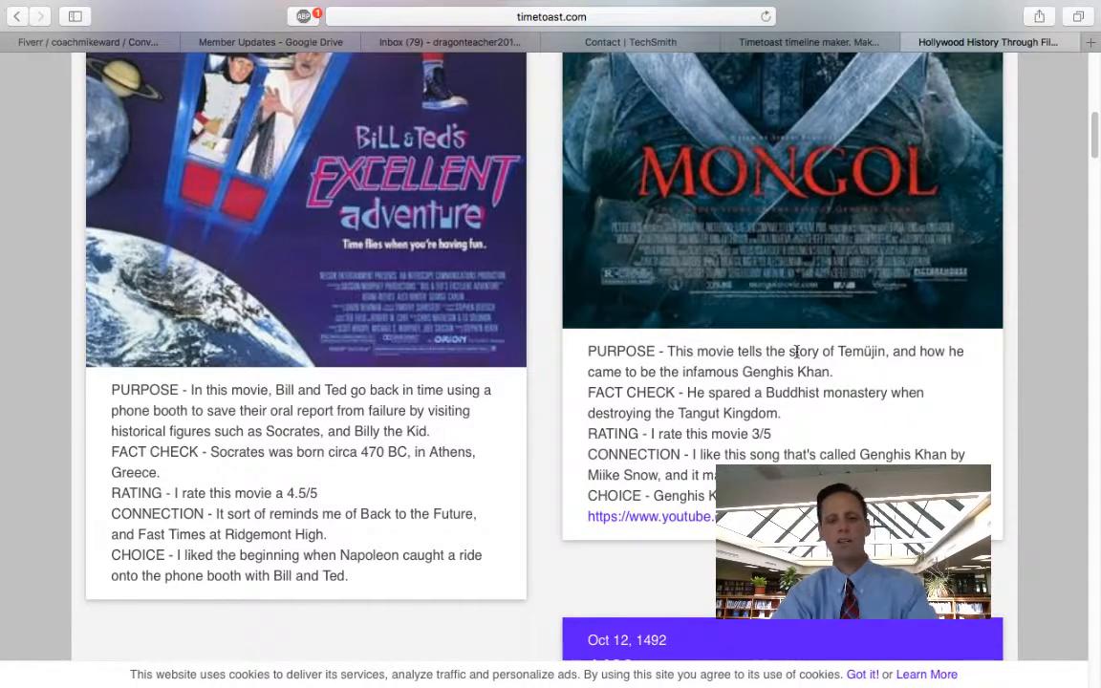
pyautogui.scroll(-15, 796, 352)
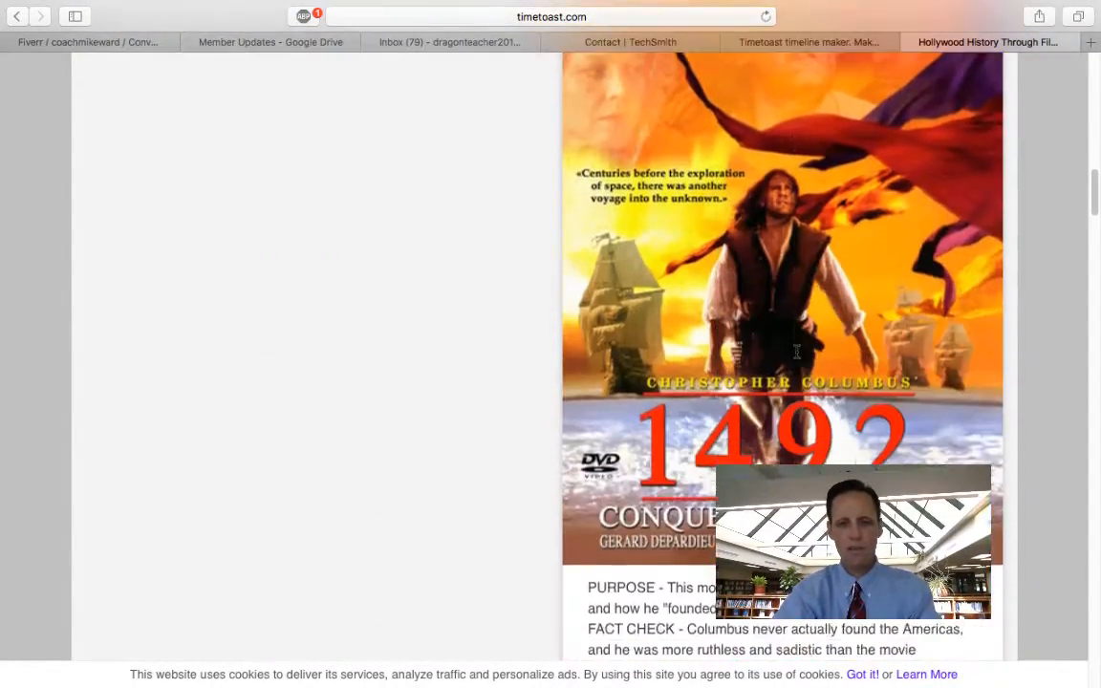
pyautogui.scroll(-17, 550, 353)
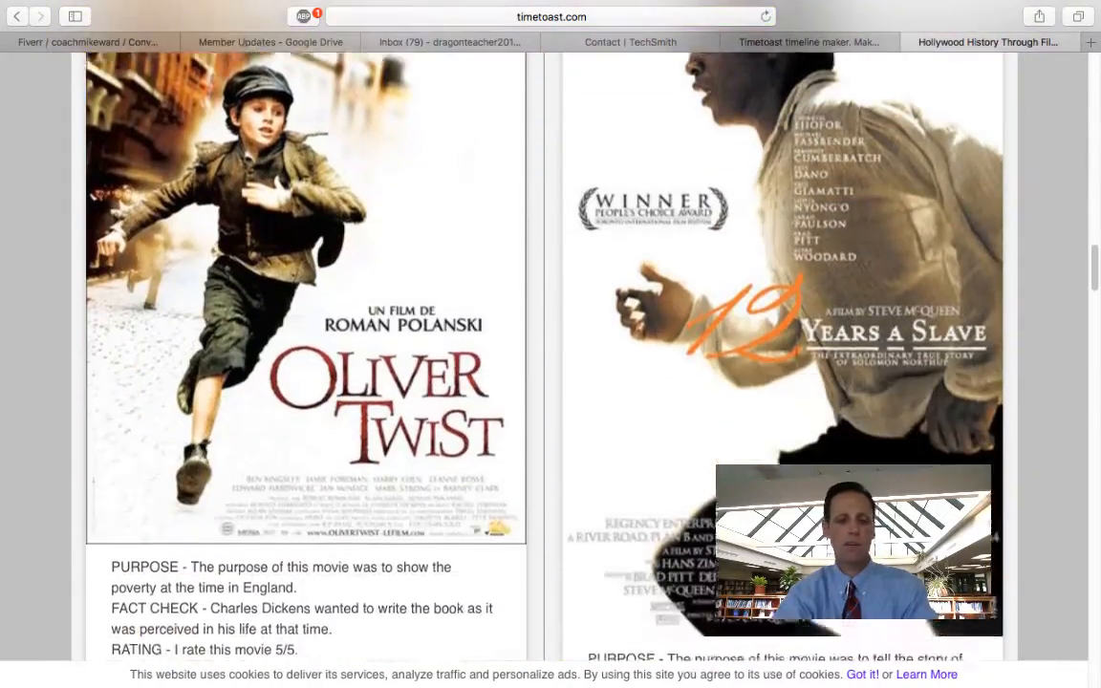
pyautogui.scroll(-20, 796, 352)
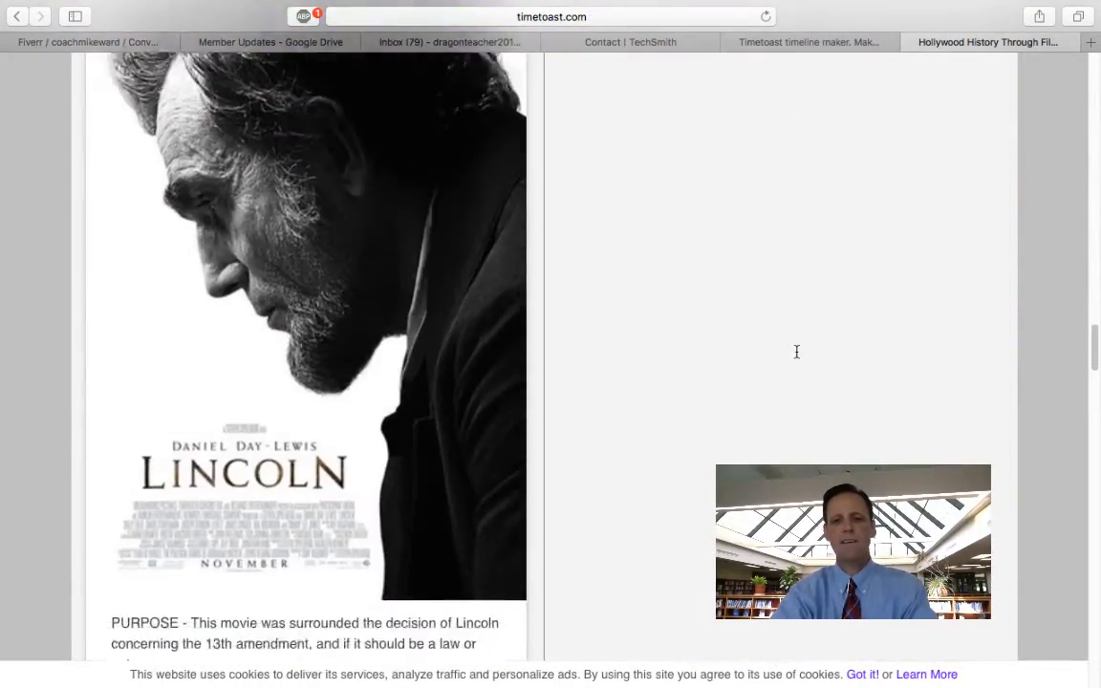
pyautogui.scroll(-20, 796, 352)
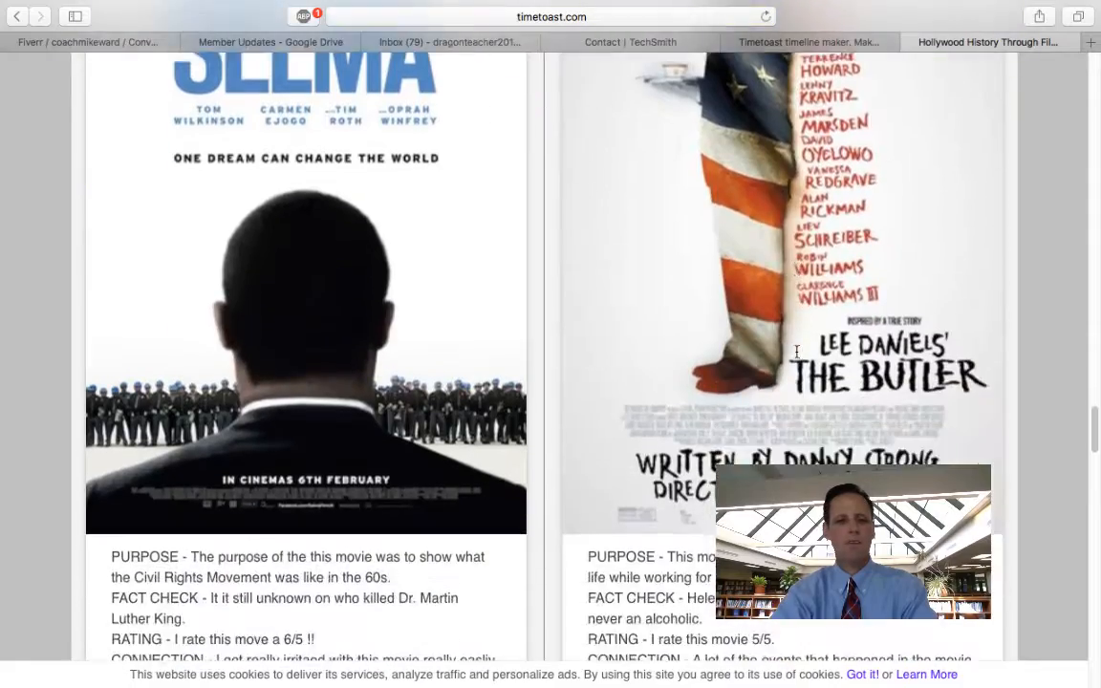
pyautogui.scroll(-7, 796, 352)
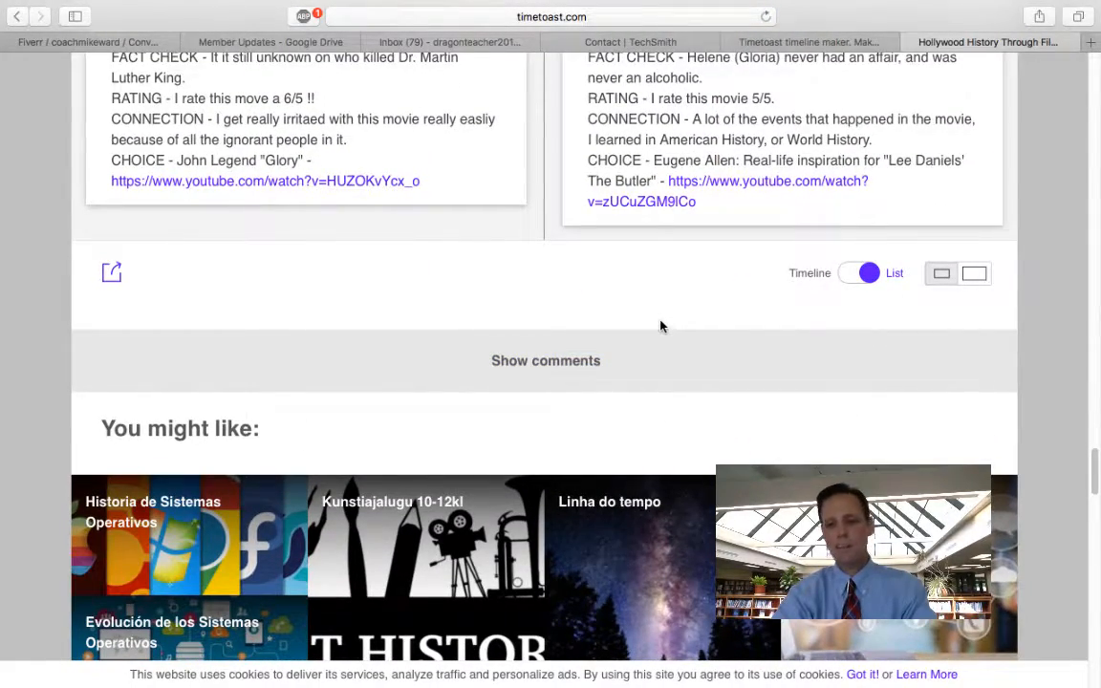
# Step: Return the exam timeline to Timeline view, then go to the Timetoast home page
pyautogui.click(869, 276)
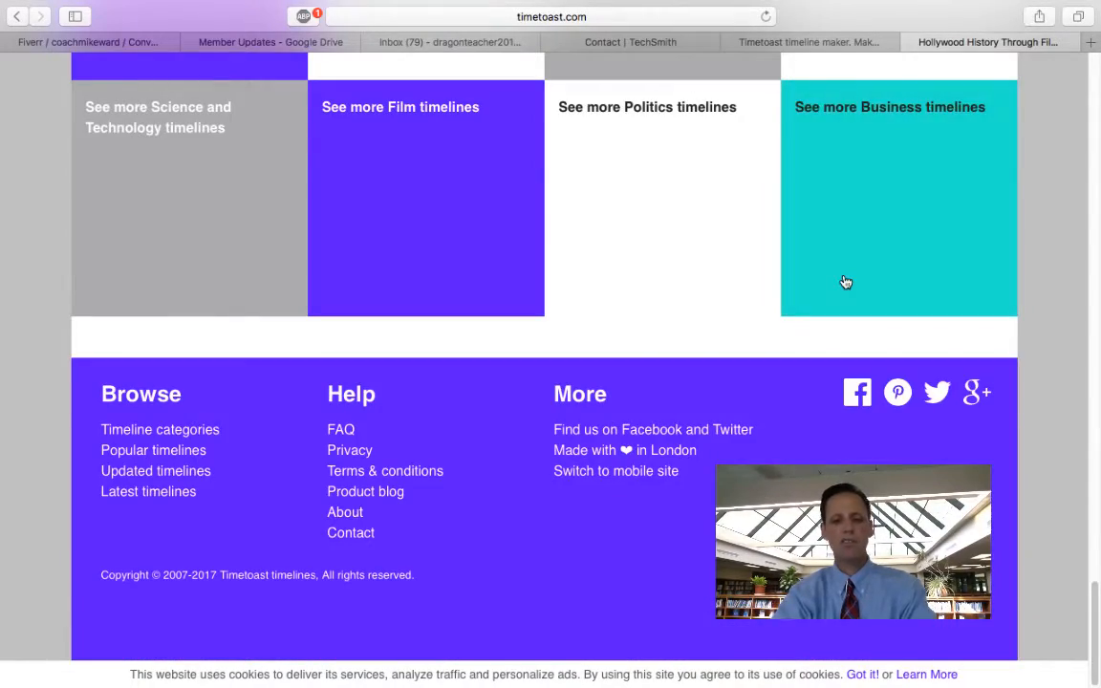
pyautogui.scroll(20, 846, 281)
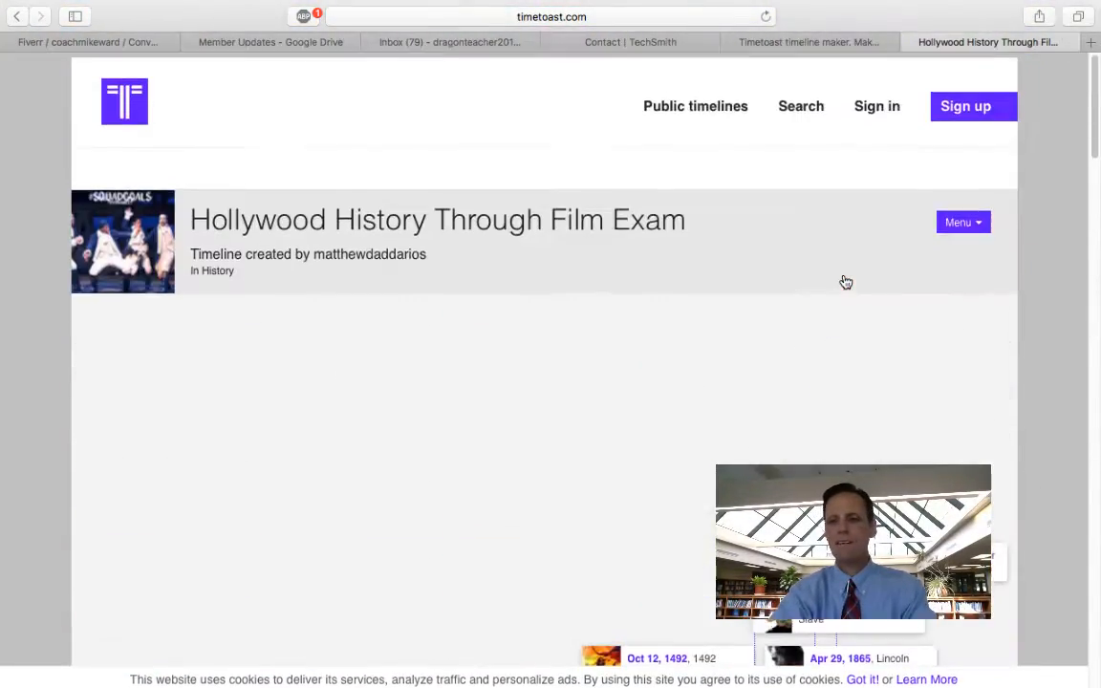
pyautogui.scroll(-3, 845, 282)
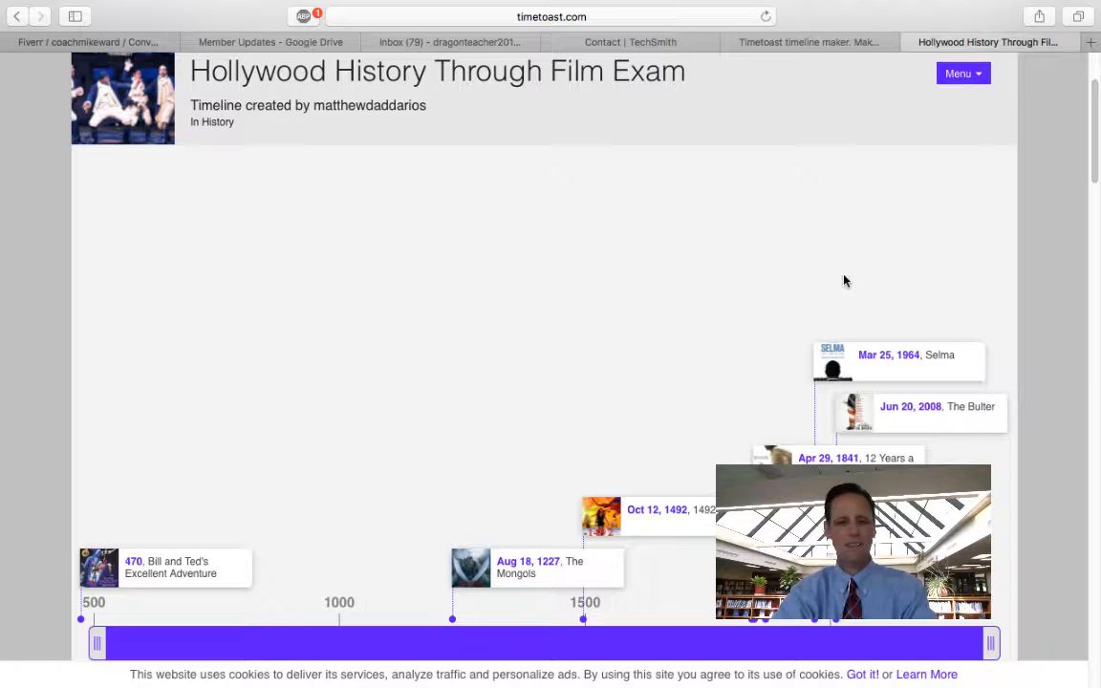
pyautogui.click(818, 43)
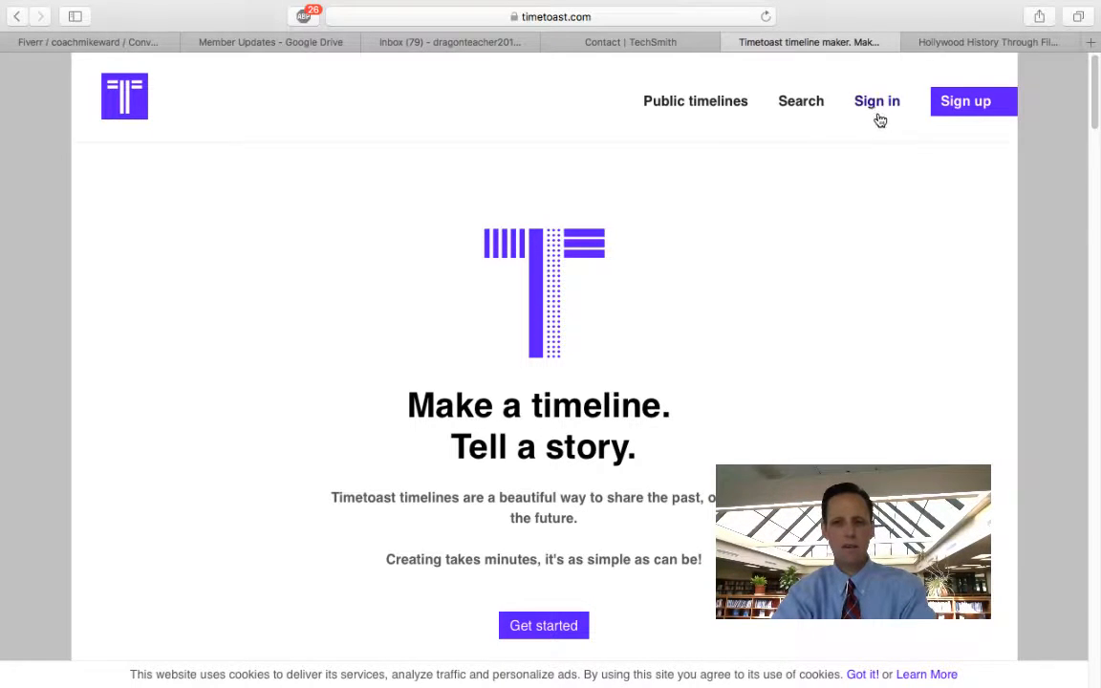
# Step: Sign in with the account e-mail and password, declining Safari's offer to save the password
pyautogui.click(876, 108)
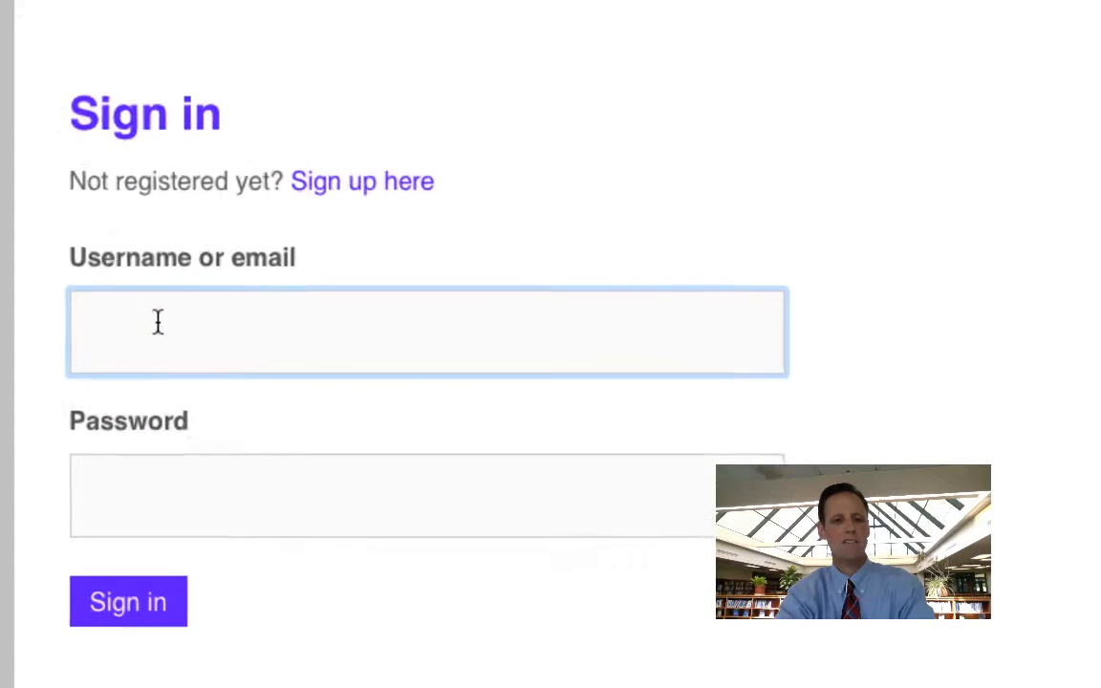
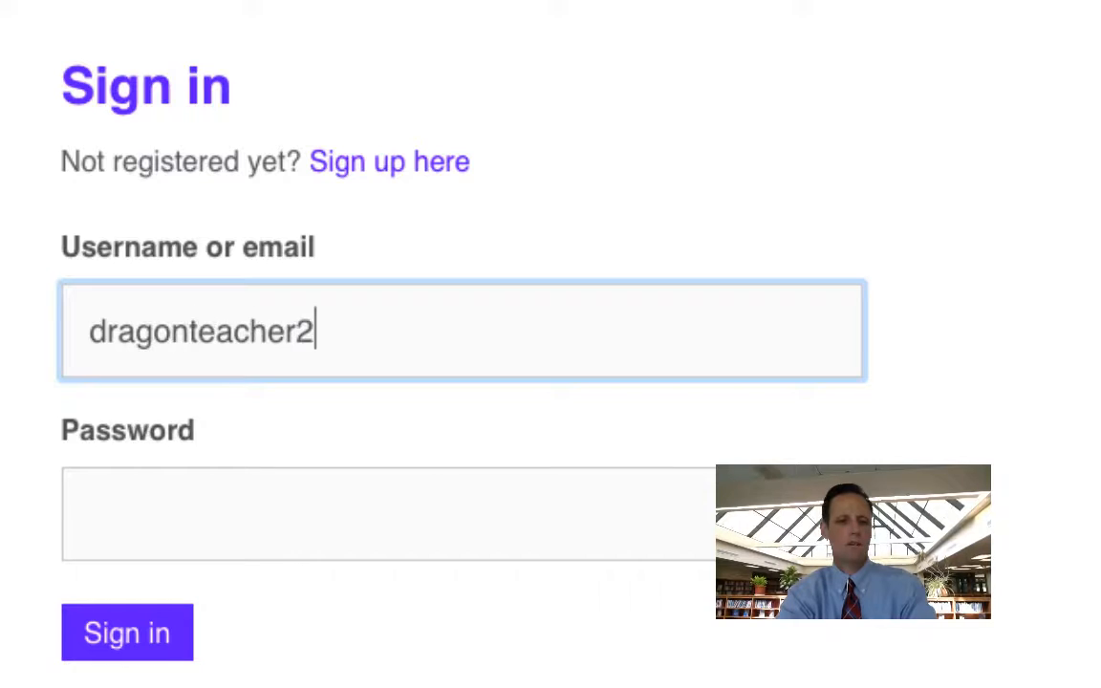
pyautogui.click(142, 548)
pyautogui.write('********')
pyautogui.click(127, 634)
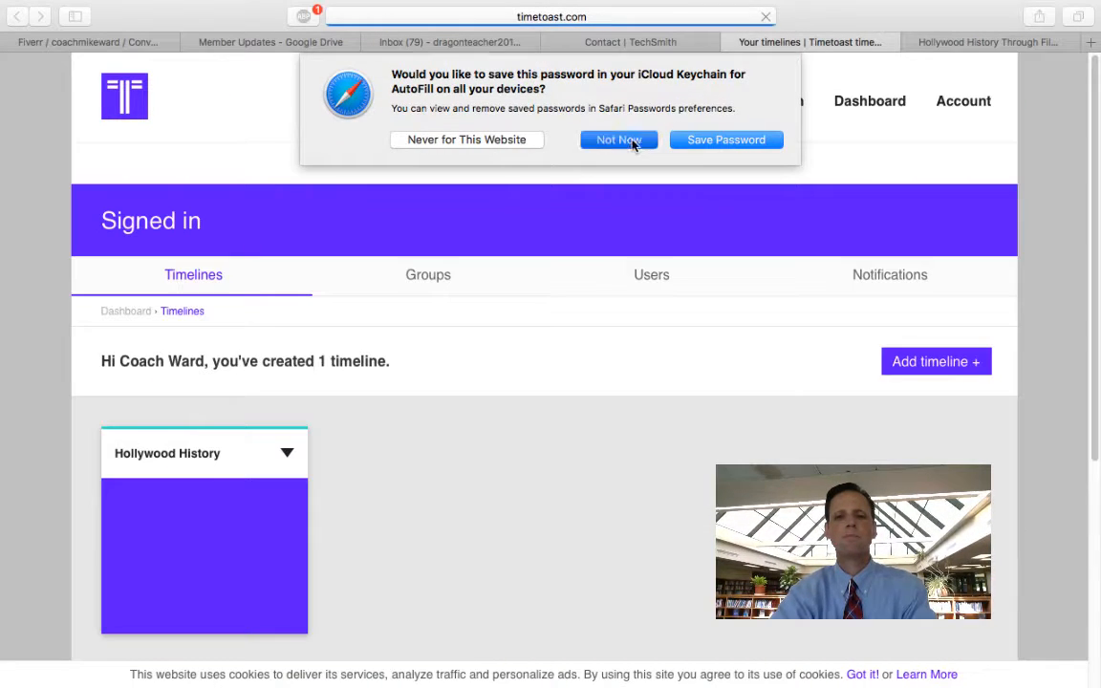
pyautogui.click(618, 141)
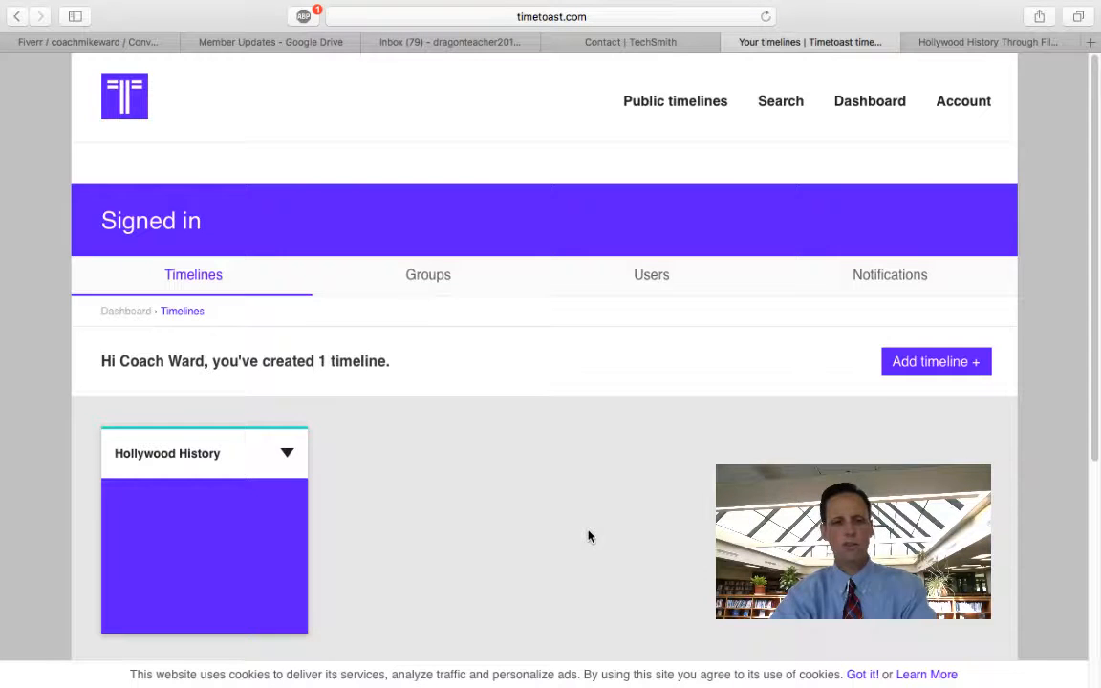
pyautogui.scroll(-3, 589, 537)
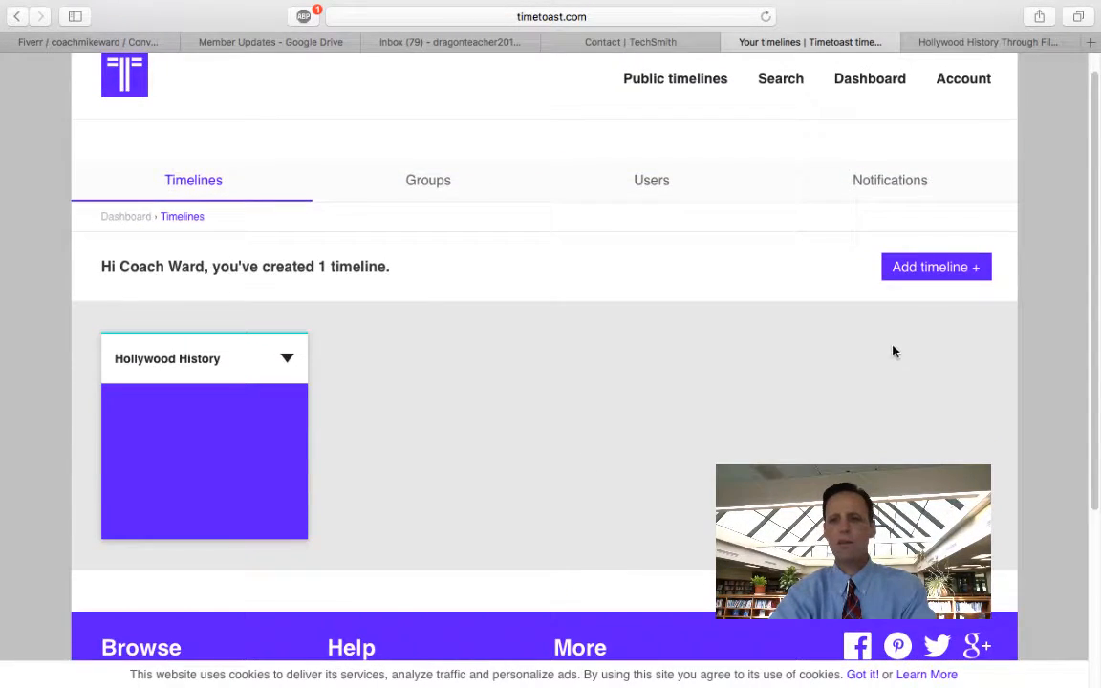
# Step: Start a new timeline and title it 'Example'
pyautogui.click(937, 267)
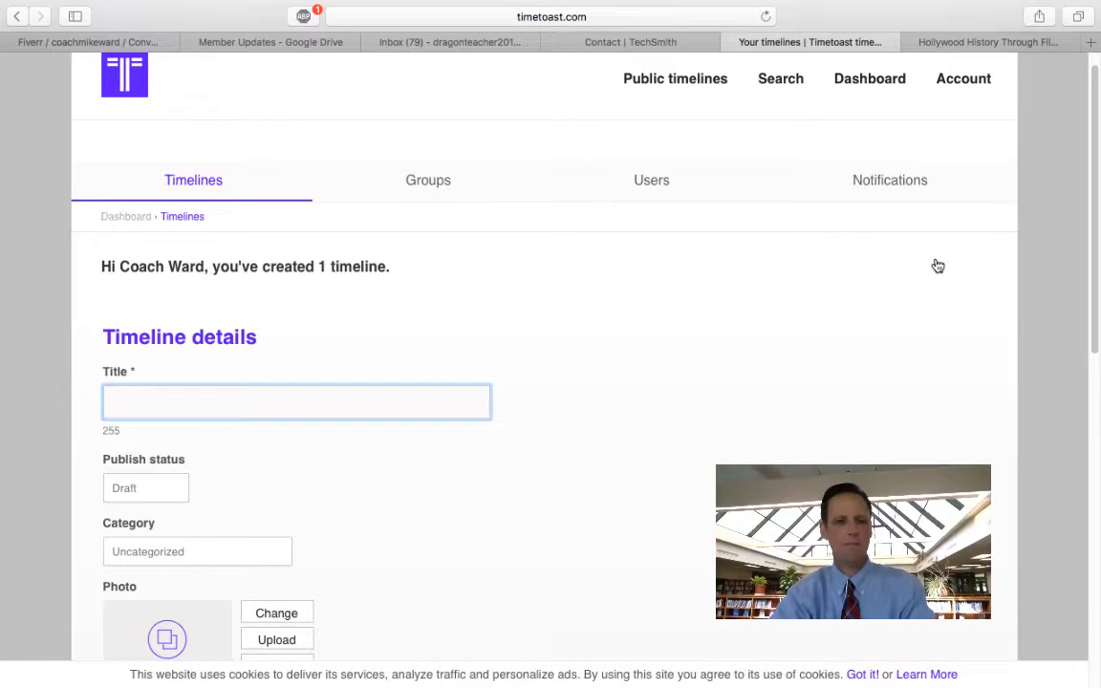
pyautogui.scroll(-2, 675, 415)
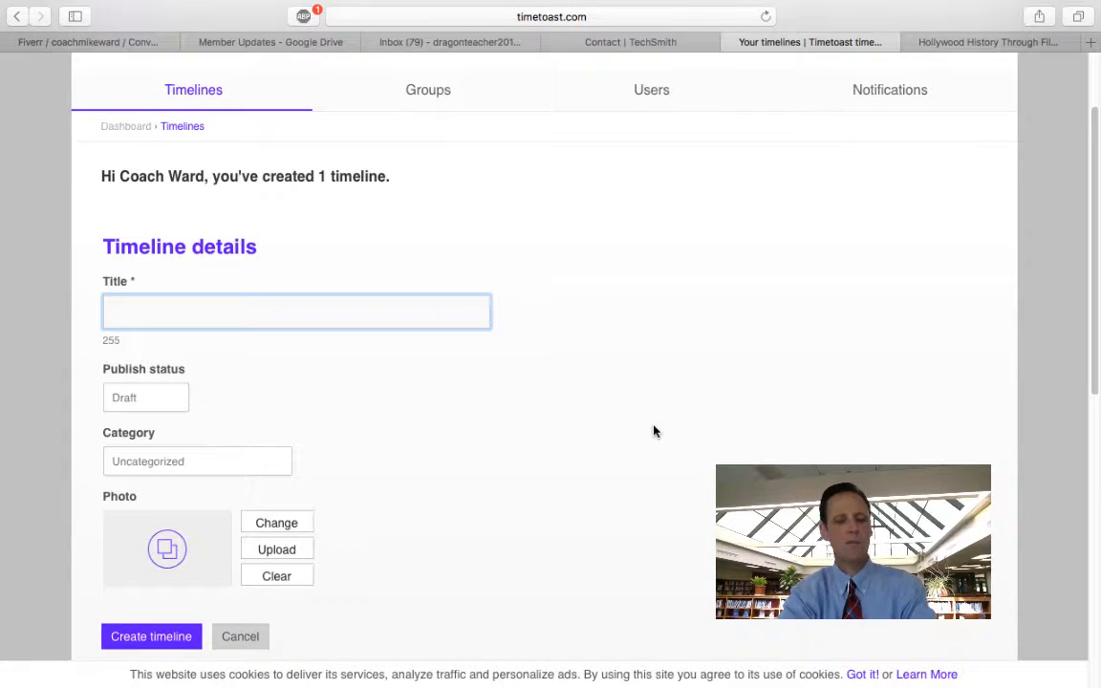
pyautogui.write('T')
pyautogui.press('BackSpace')
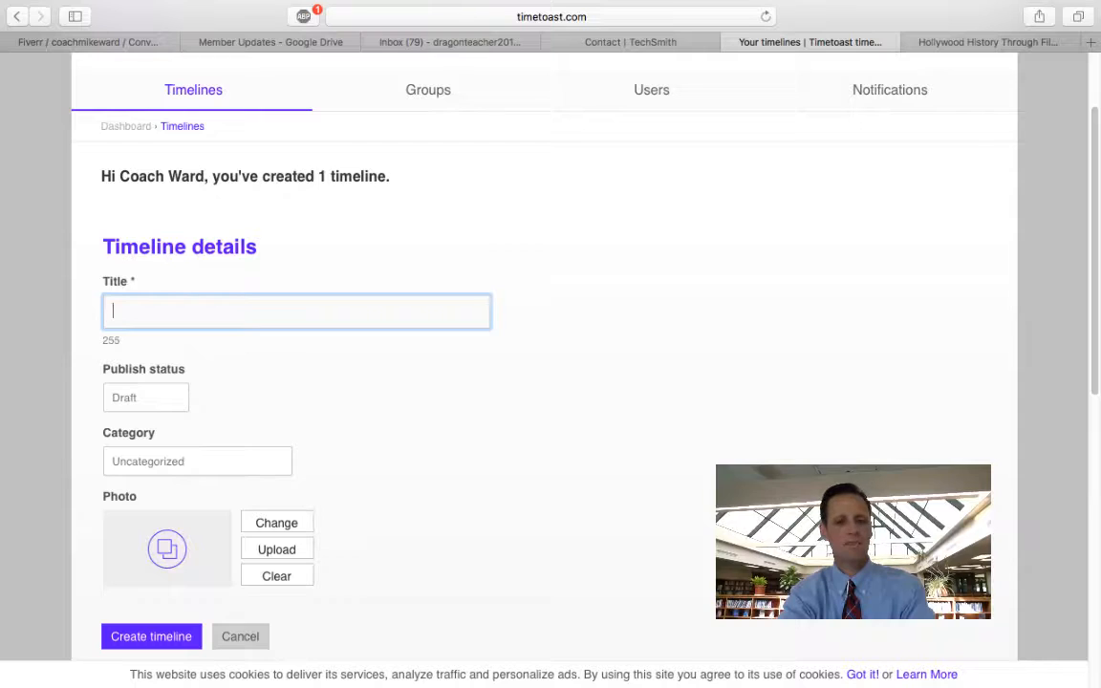
pyautogui.write('Example')
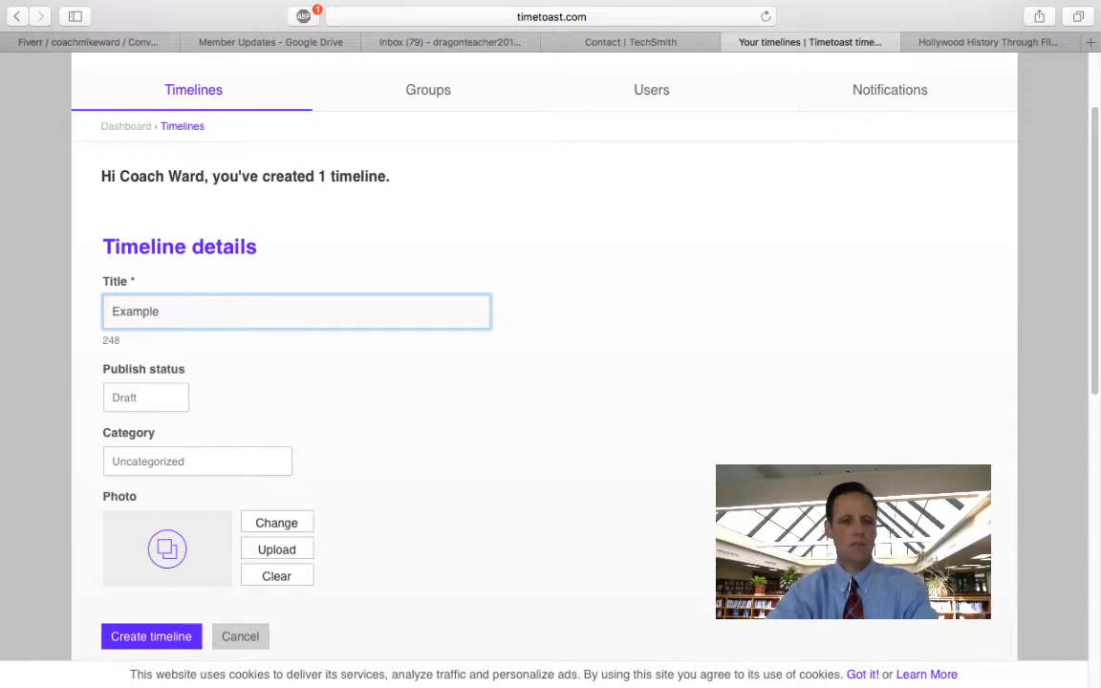
pyautogui.scroll(-3, 461, 444)
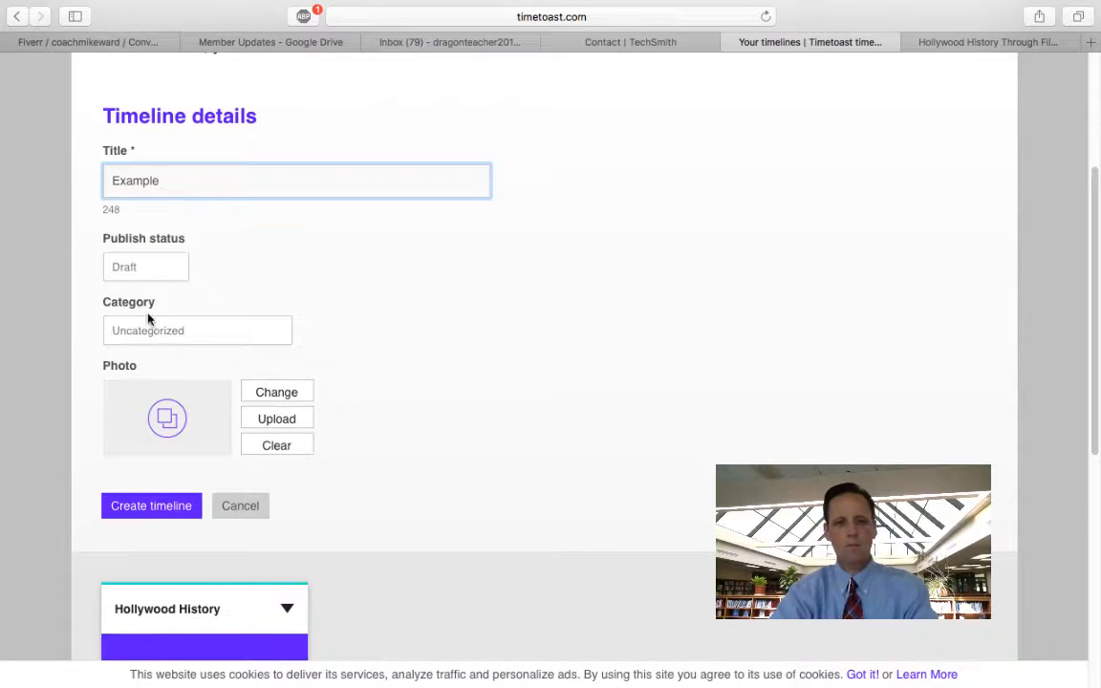
# Step: Keep the publish status on Draft and set the category to History
pyautogui.click(134, 271)
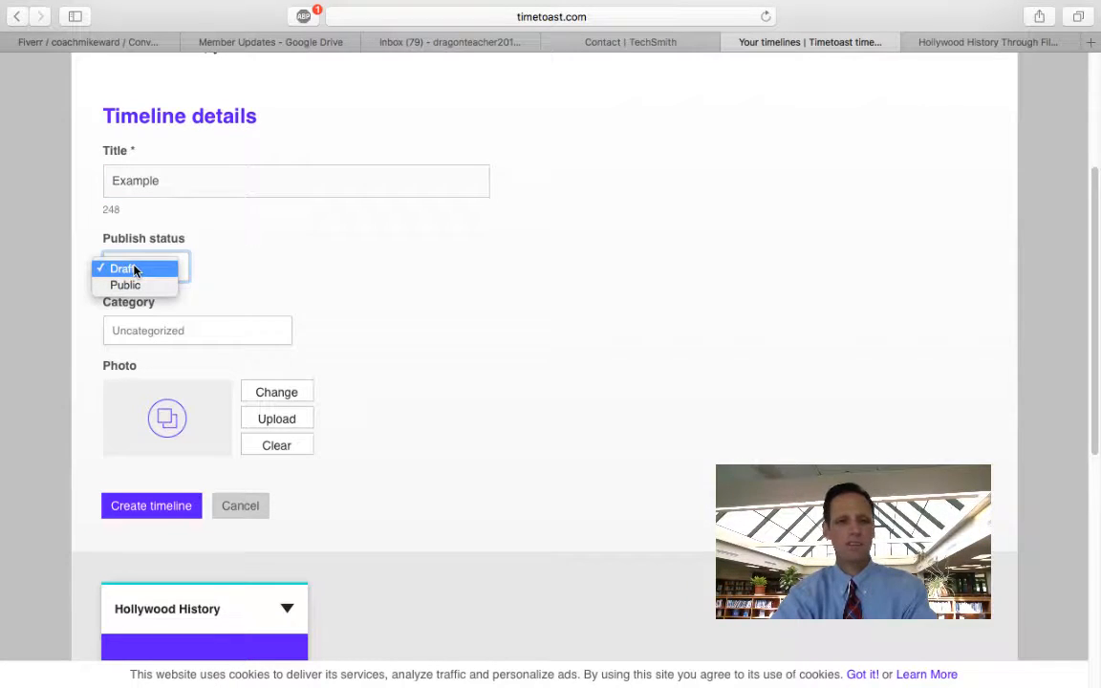
pyautogui.click(253, 266)
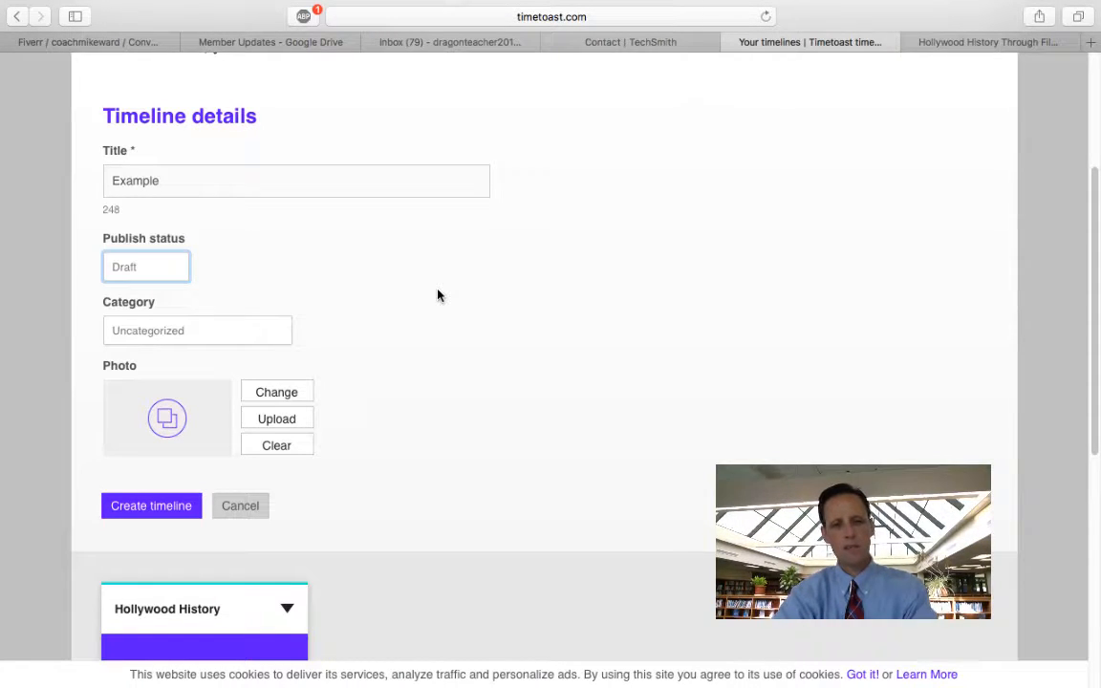
pyautogui.click(219, 332)
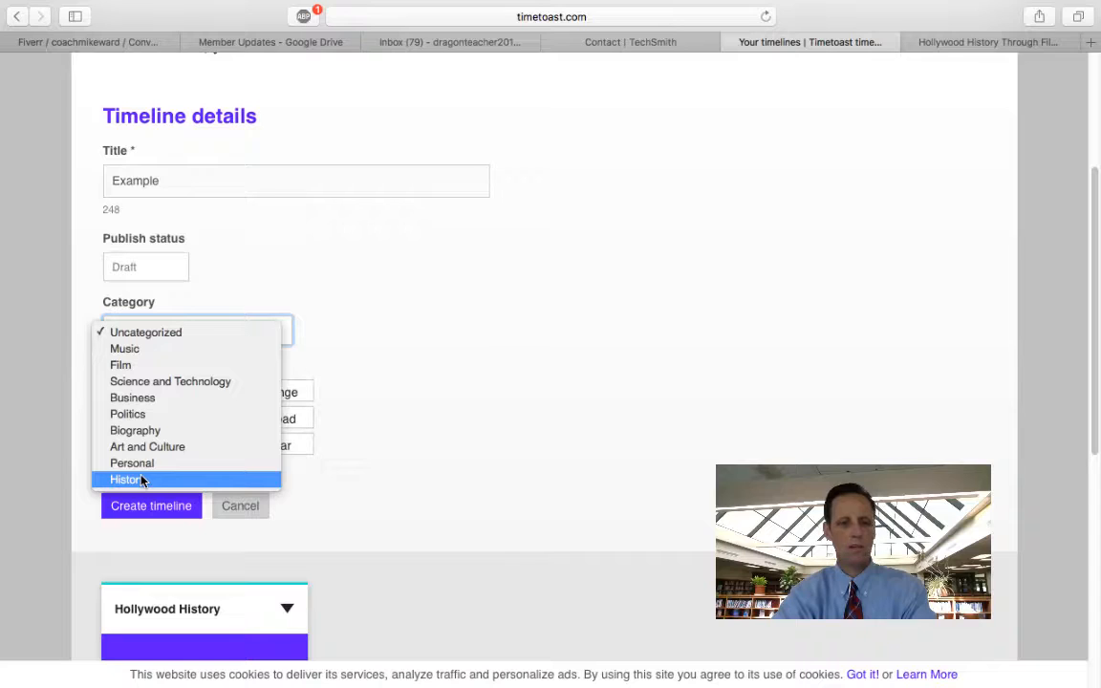
pyautogui.click(141, 480)
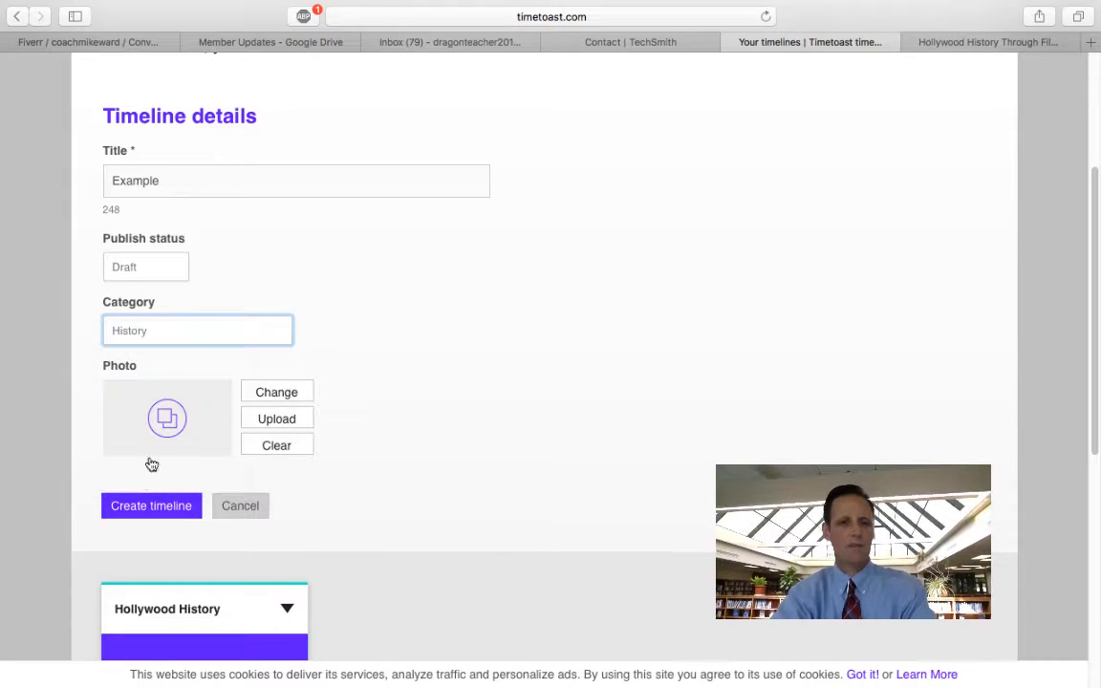
# Step: Pick the second uploaded portrait photo as the cover and create the Example timeline
pyautogui.click(185, 420)
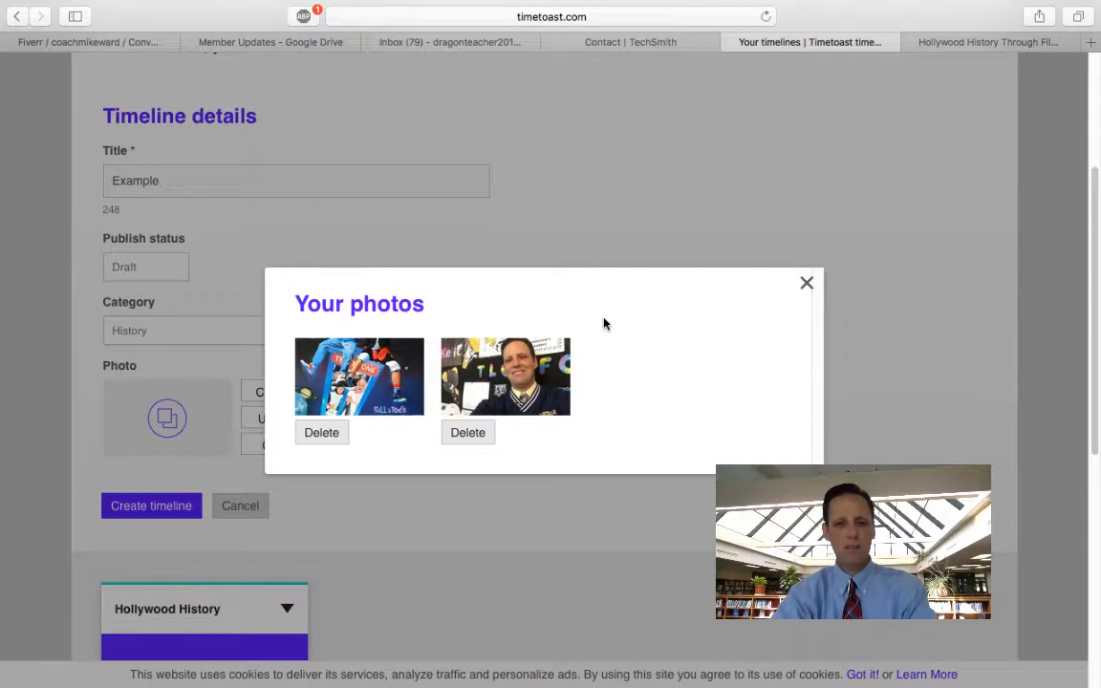
pyautogui.click(529, 395)
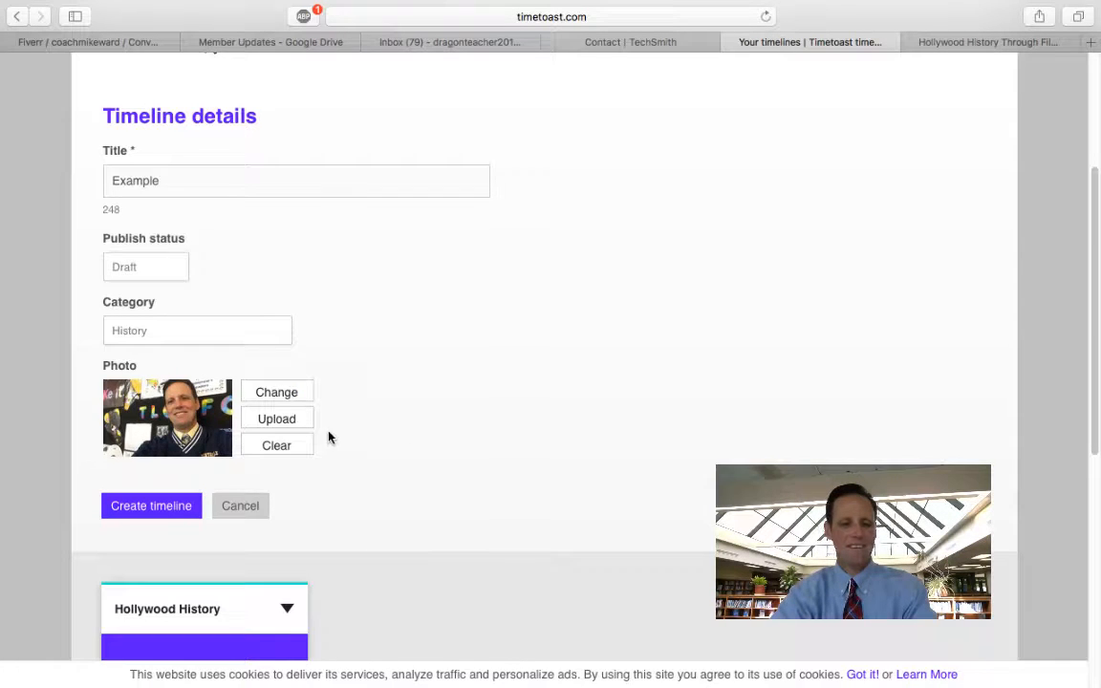
pyautogui.click(179, 513)
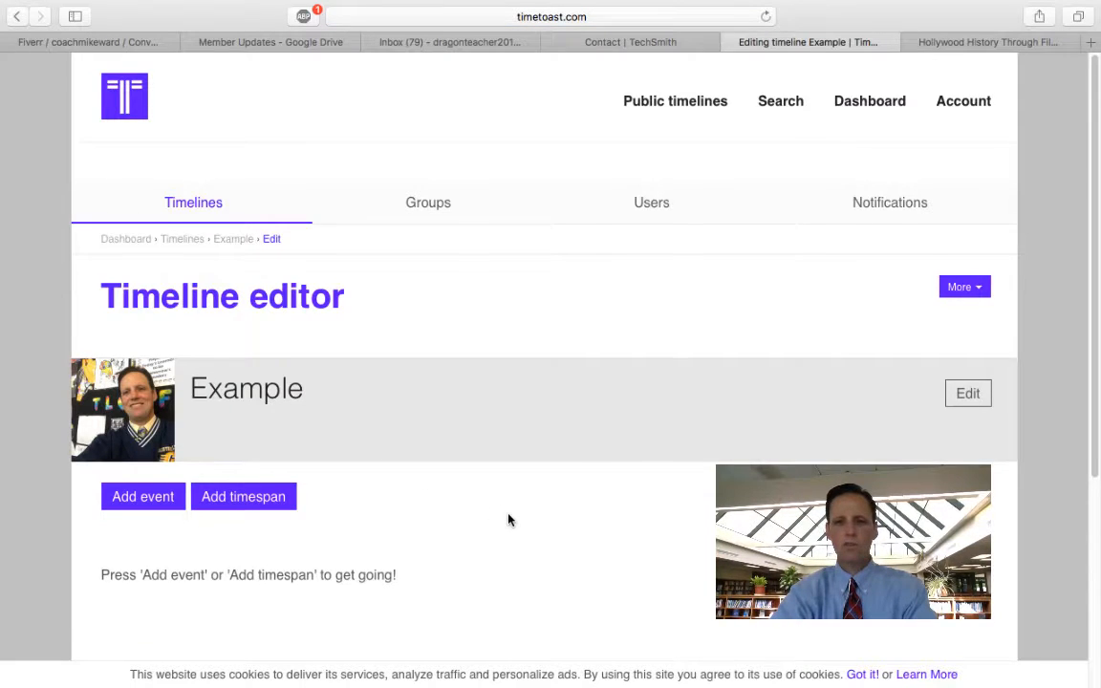
# Step: Add an event titled 'Resource Preview' described as 'Great way to practice sequencing with a 21st century tool.'
pyautogui.scroll(-3, 508, 519)
pyautogui.click(144, 397)
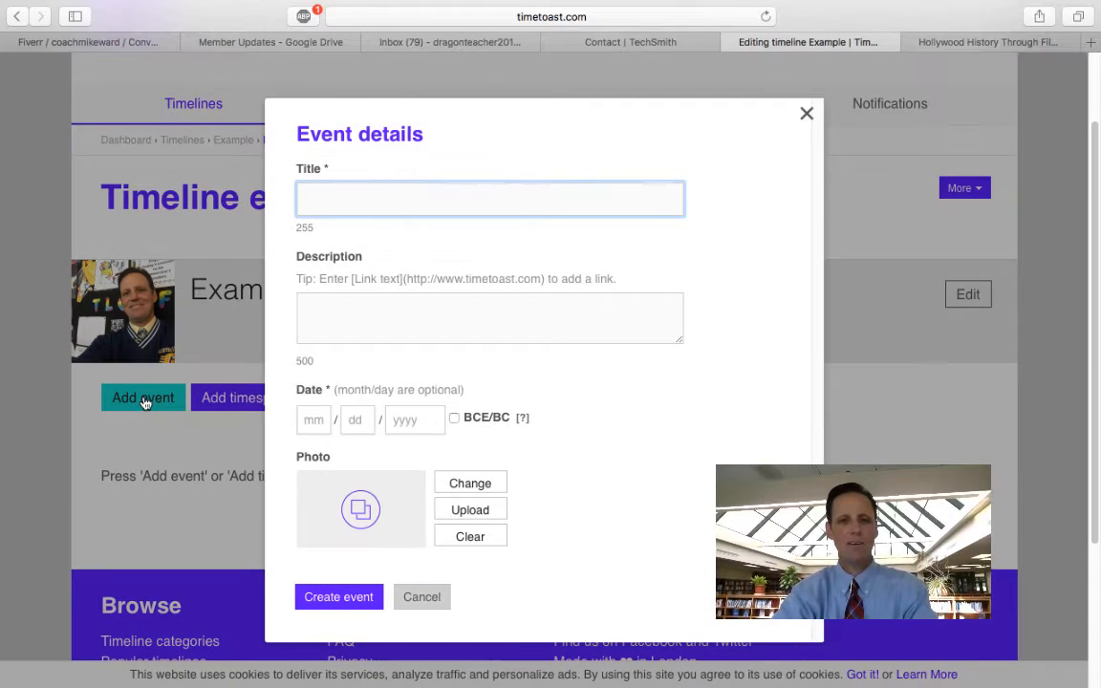
pyautogui.write('Resource Pre')
pyautogui.write('view')
pyautogui.click(396, 330)
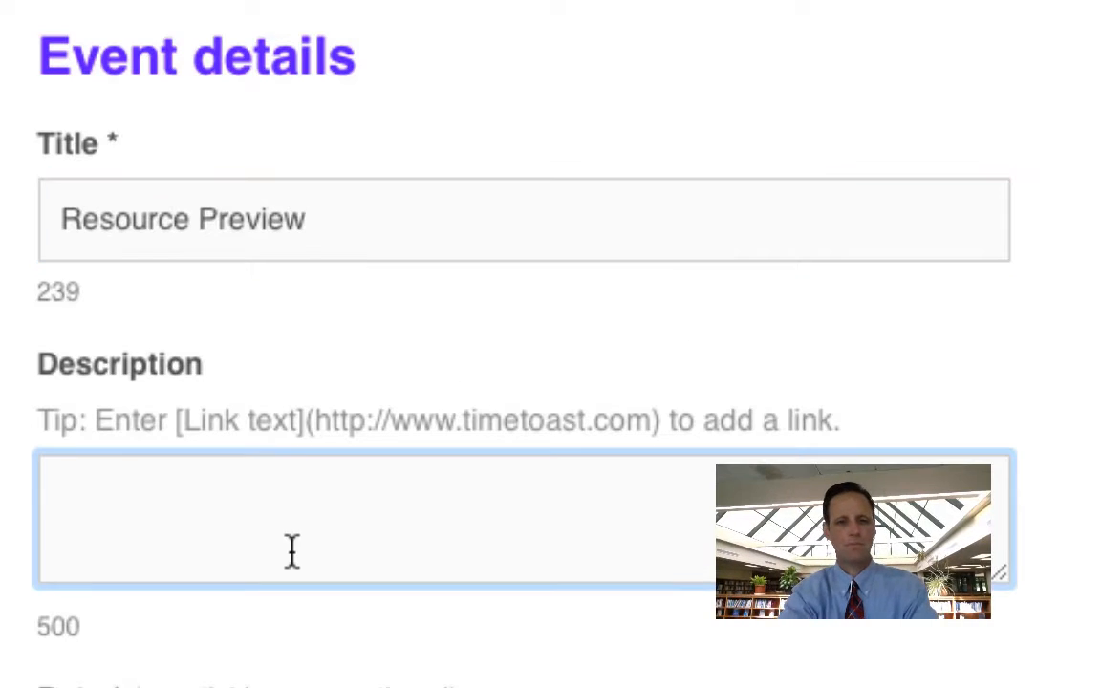
pyautogui.write('Great way to practice sequencing with a 21st cen')
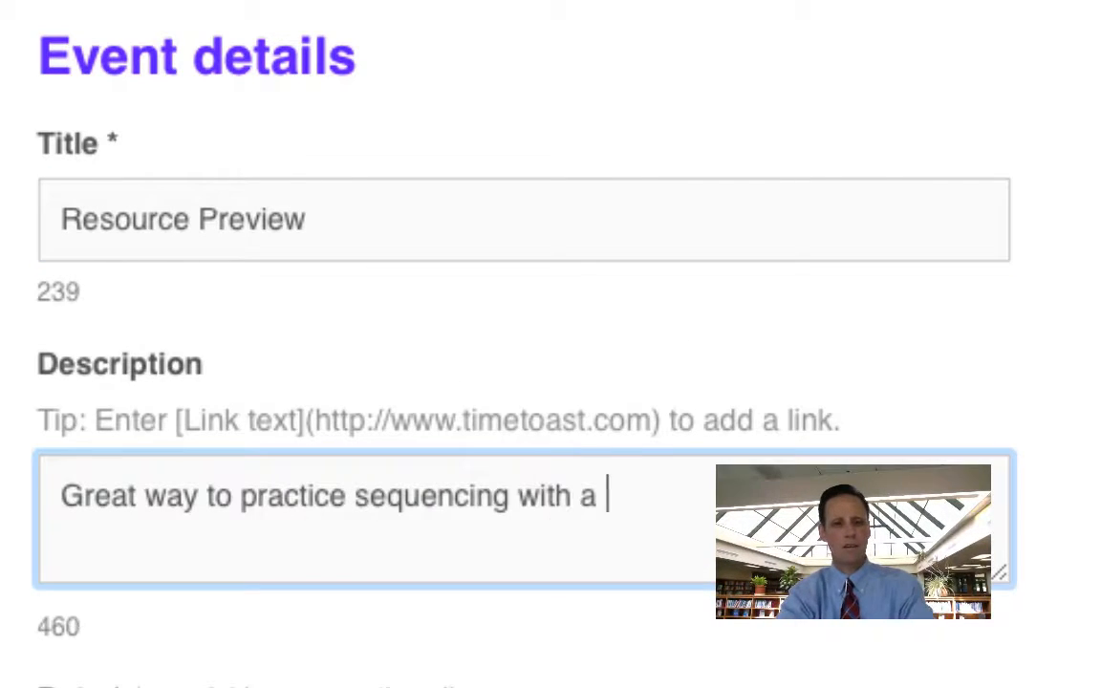
pyautogui.write('tury tool.')
# Step: Enter the event date as 05/24/2017
pyautogui.press('Tab')
pyautogui.write('05')
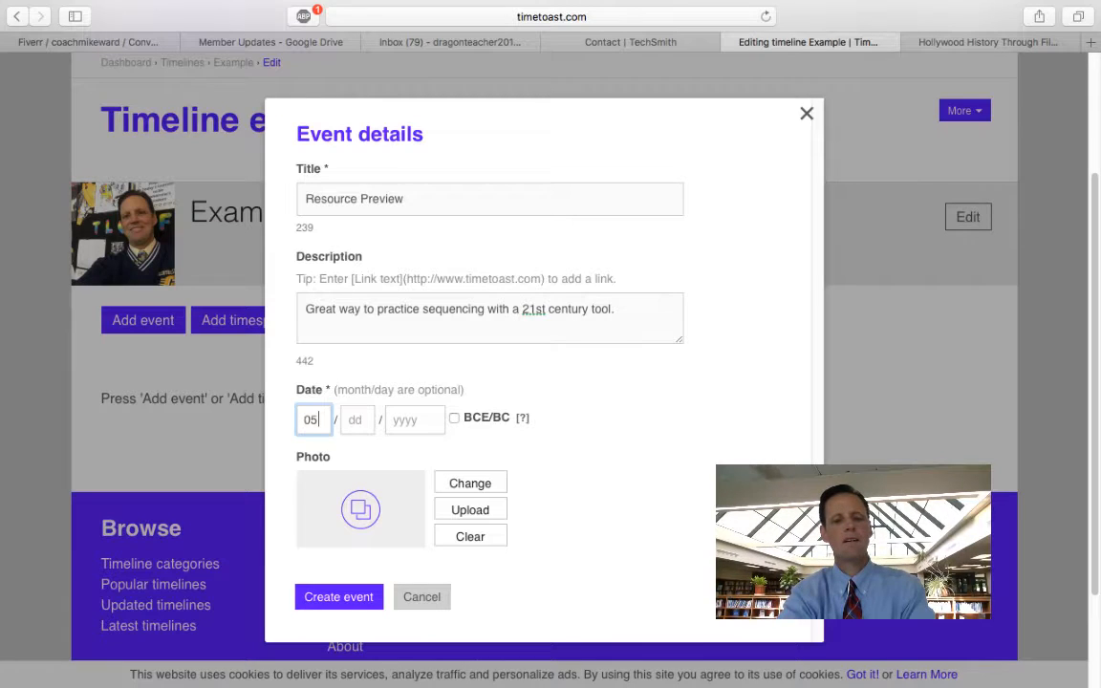
pyautogui.click(361, 426)
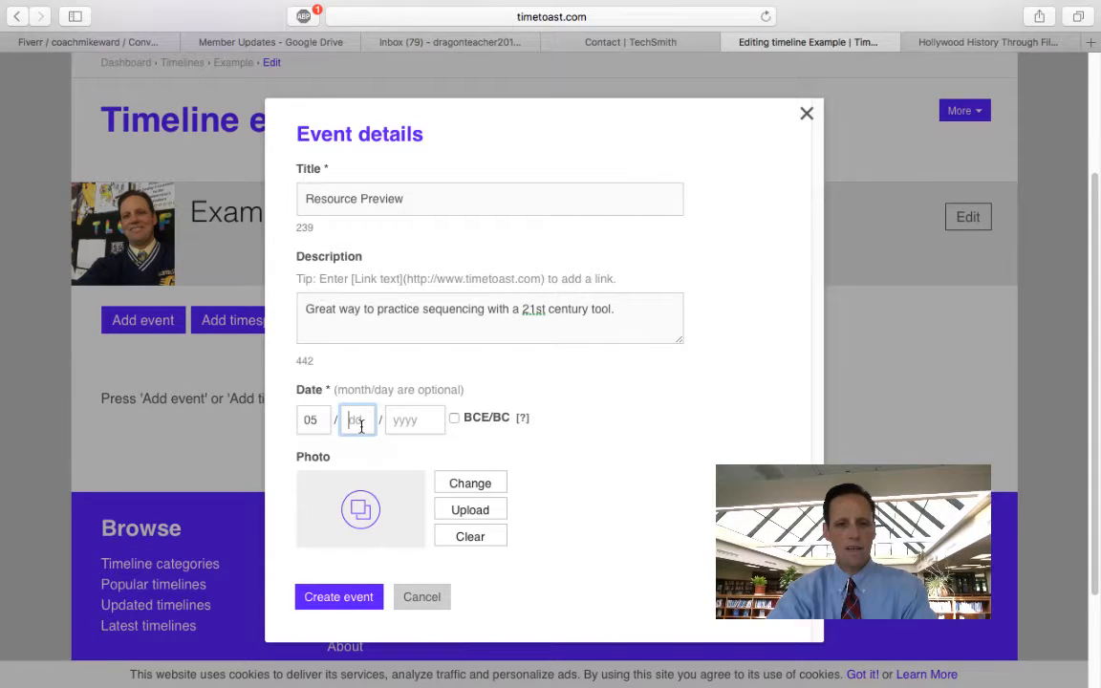
pyautogui.write('24')
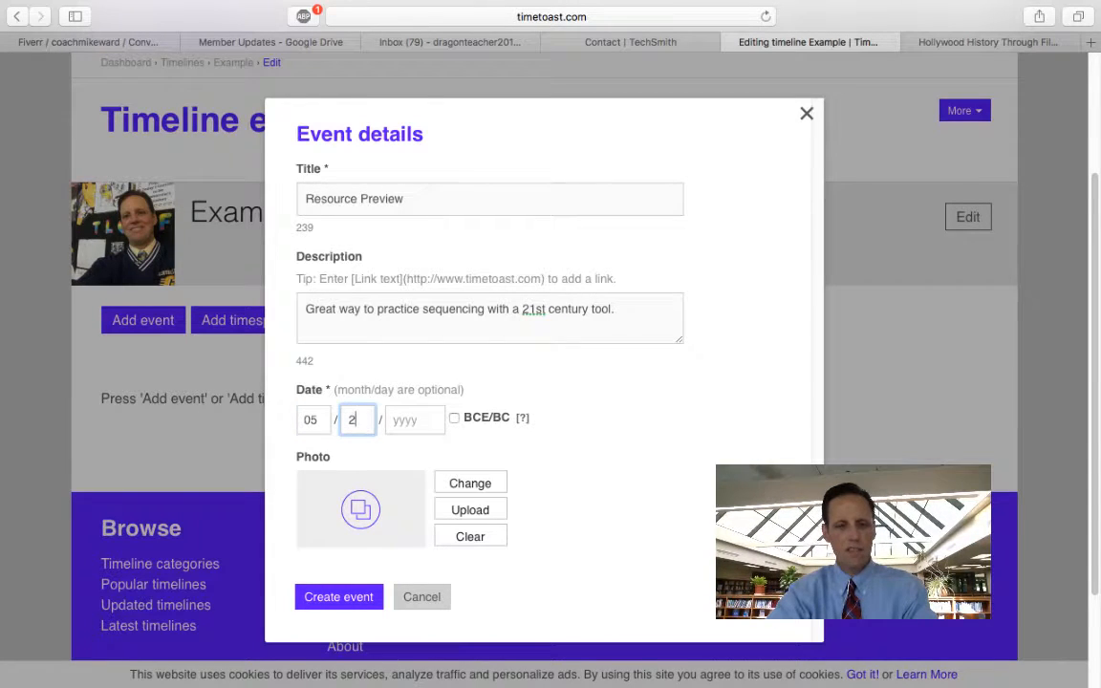
pyautogui.click(419, 424)
pyautogui.write('2017')
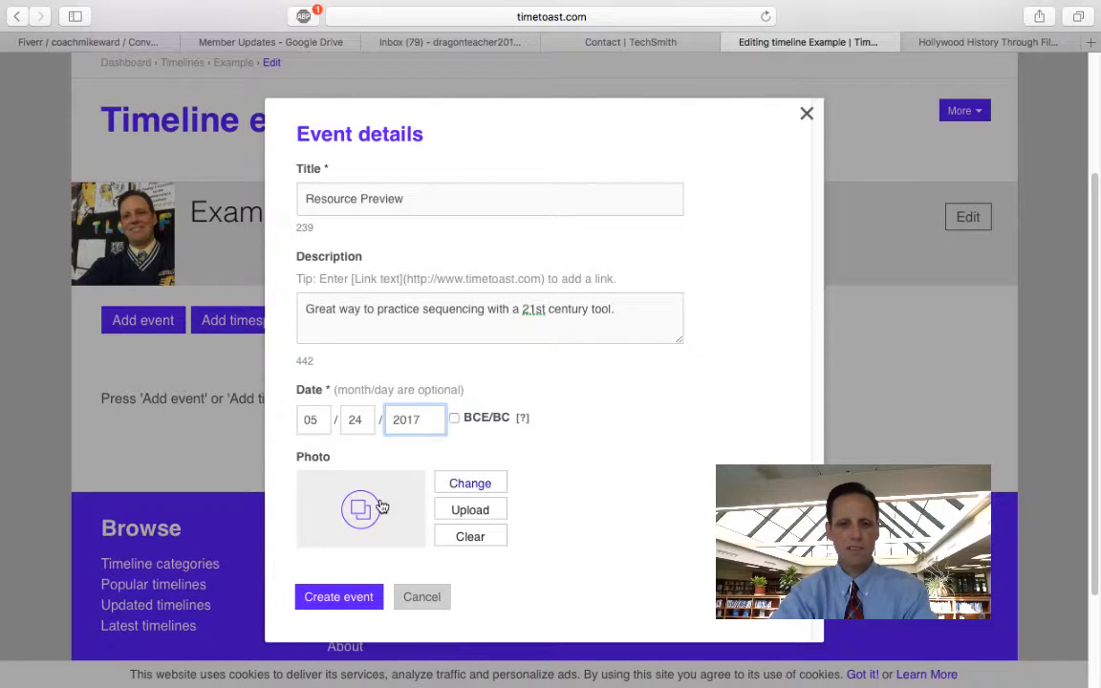
# Step: Attach the CEA1 image from Documents and create the Resource Preview event
pyautogui.click(470, 511)
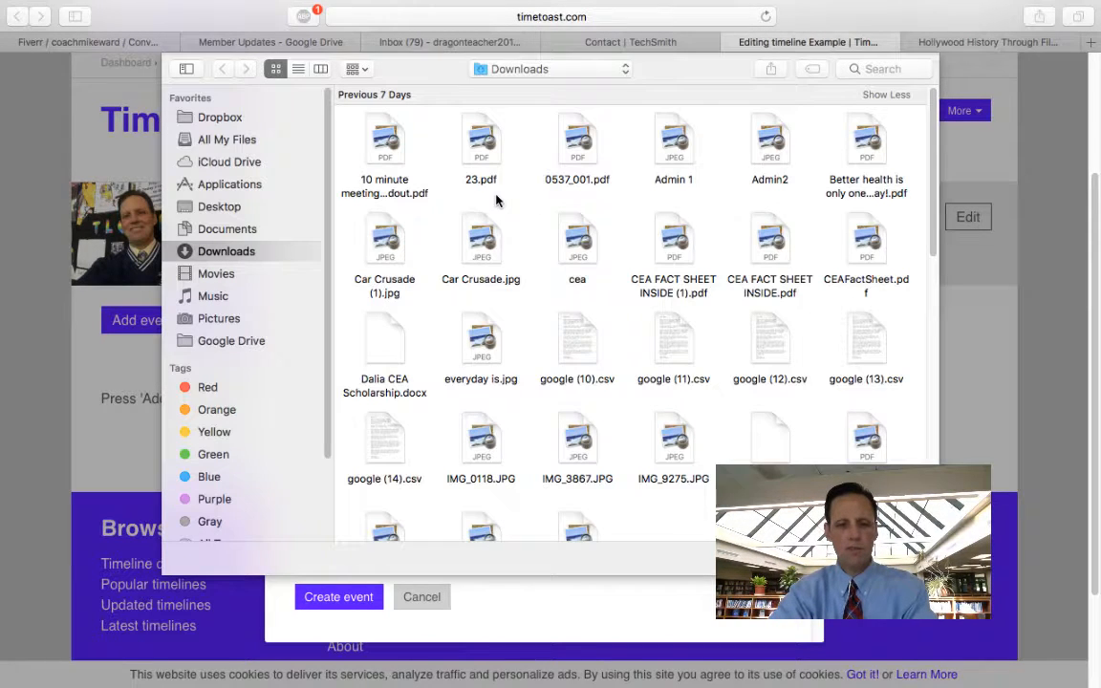
pyautogui.click(234, 229)
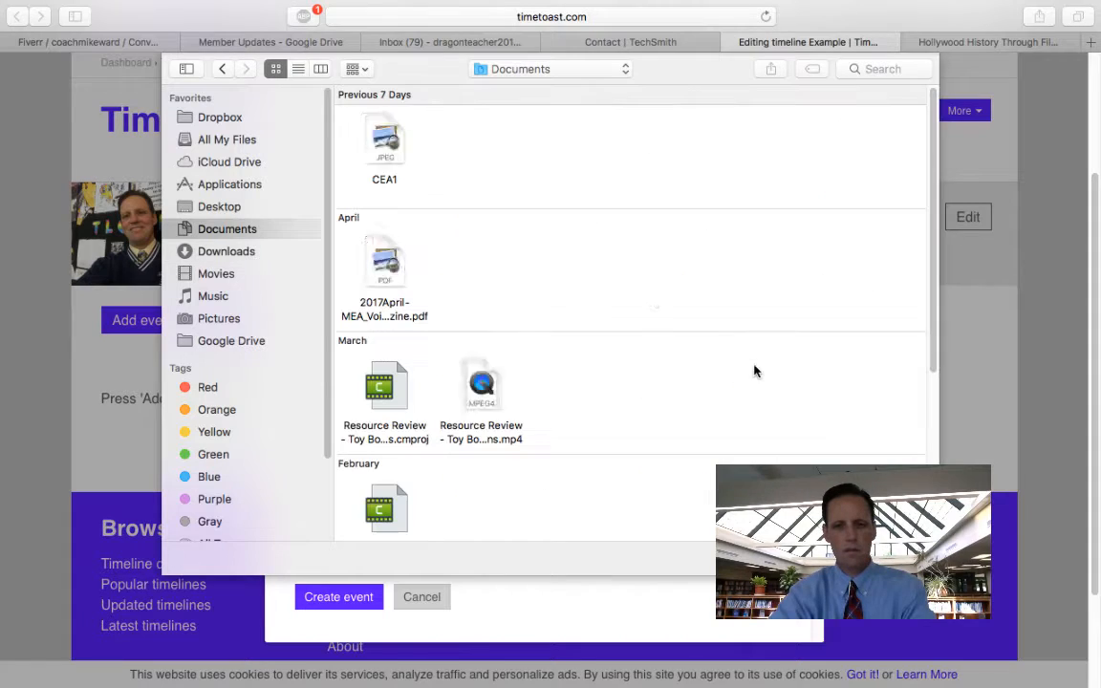
pyautogui.doubleClick(409, 151)
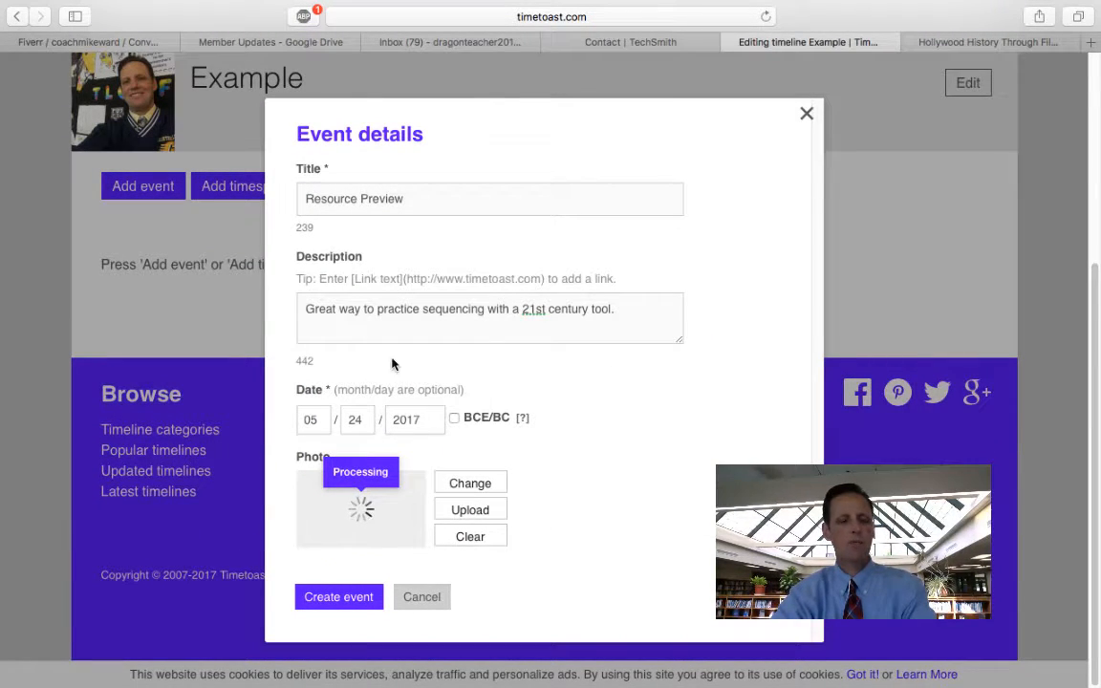
pyautogui.click(339, 597)
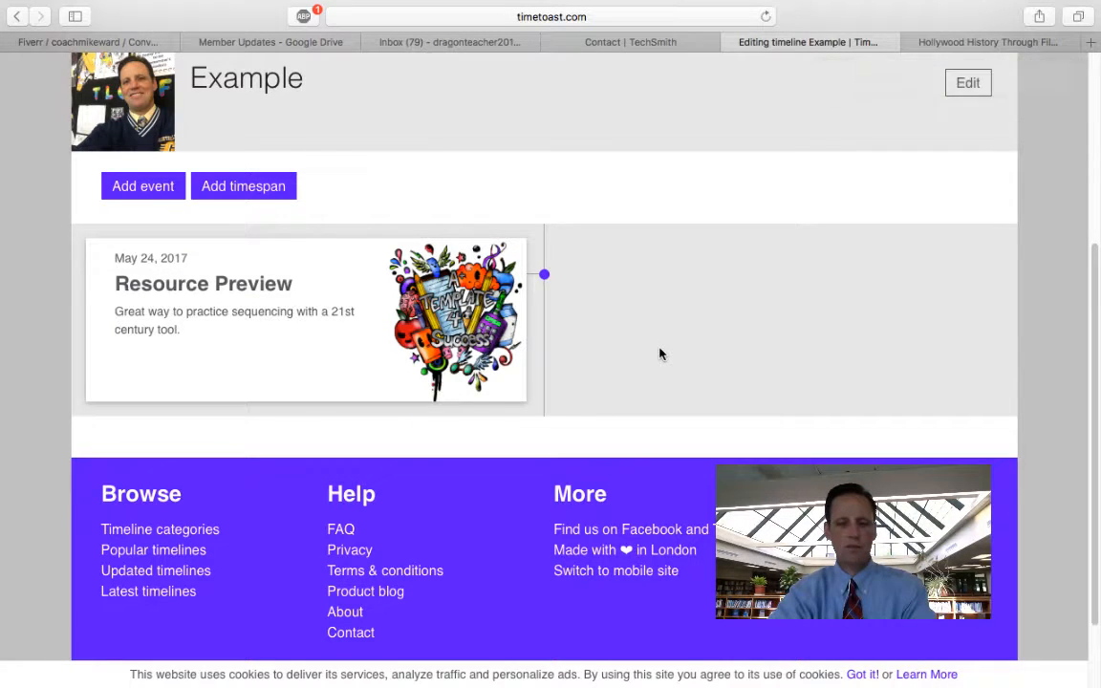
pyautogui.scroll(-3, 660, 353)
pyautogui.scroll(5, 659, 353)
pyautogui.scroll(3, 659, 353)
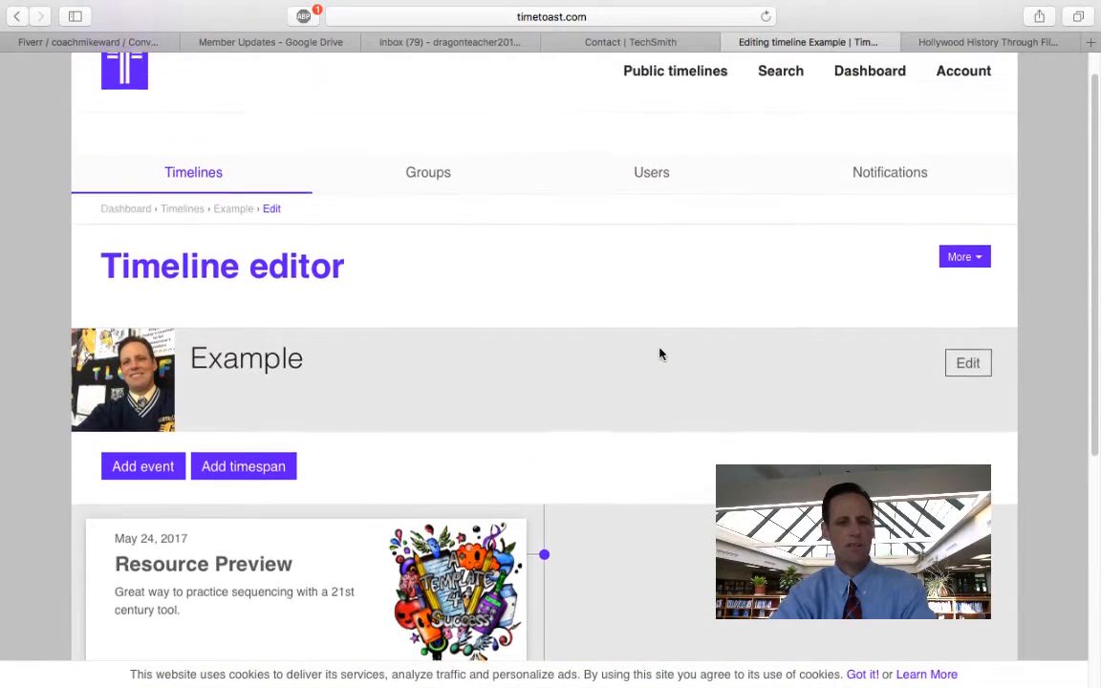
pyautogui.scroll(-3, 659, 354)
pyautogui.scroll(-1, 659, 355)
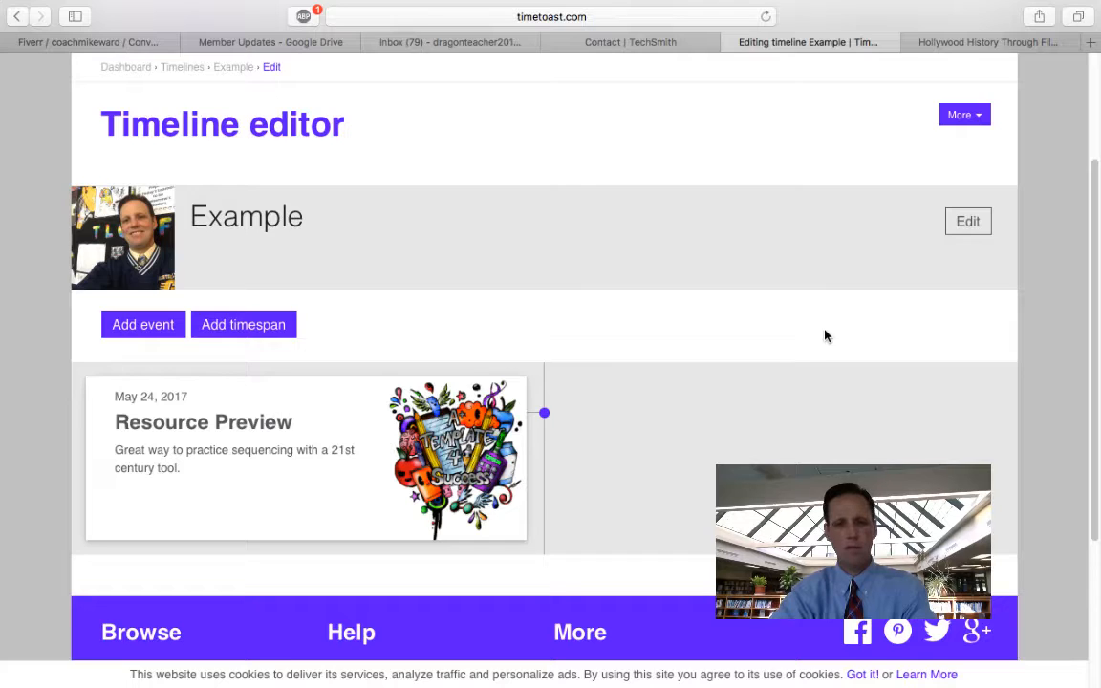
pyautogui.scroll(-5, 825, 335)
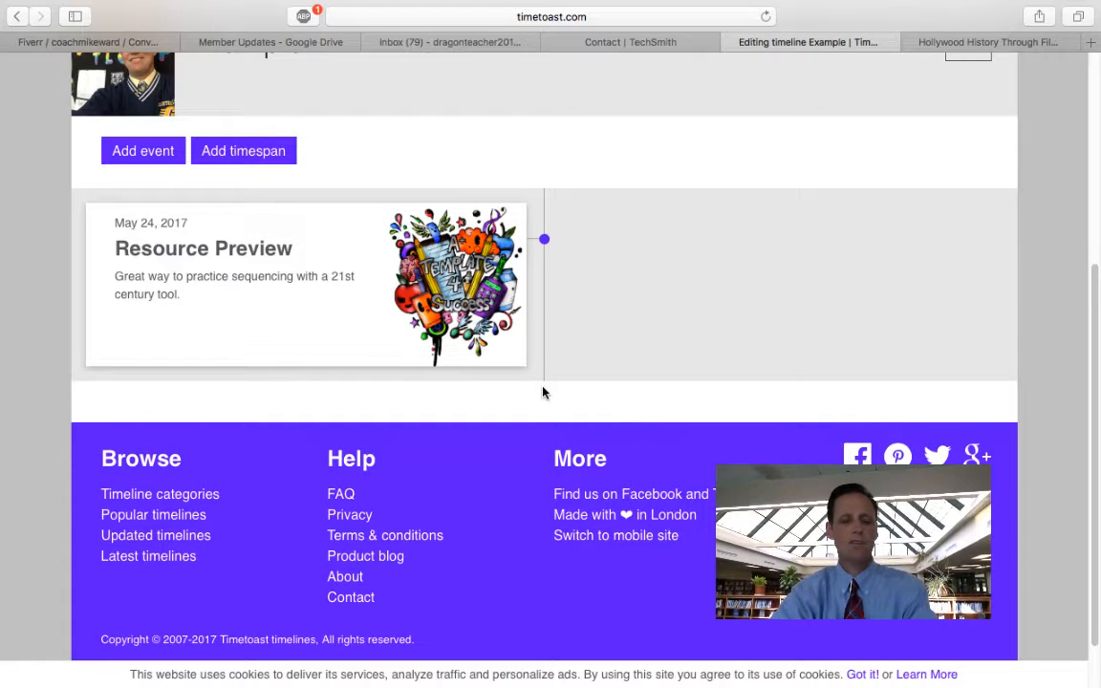
pyautogui.scroll(5, 541, 392)
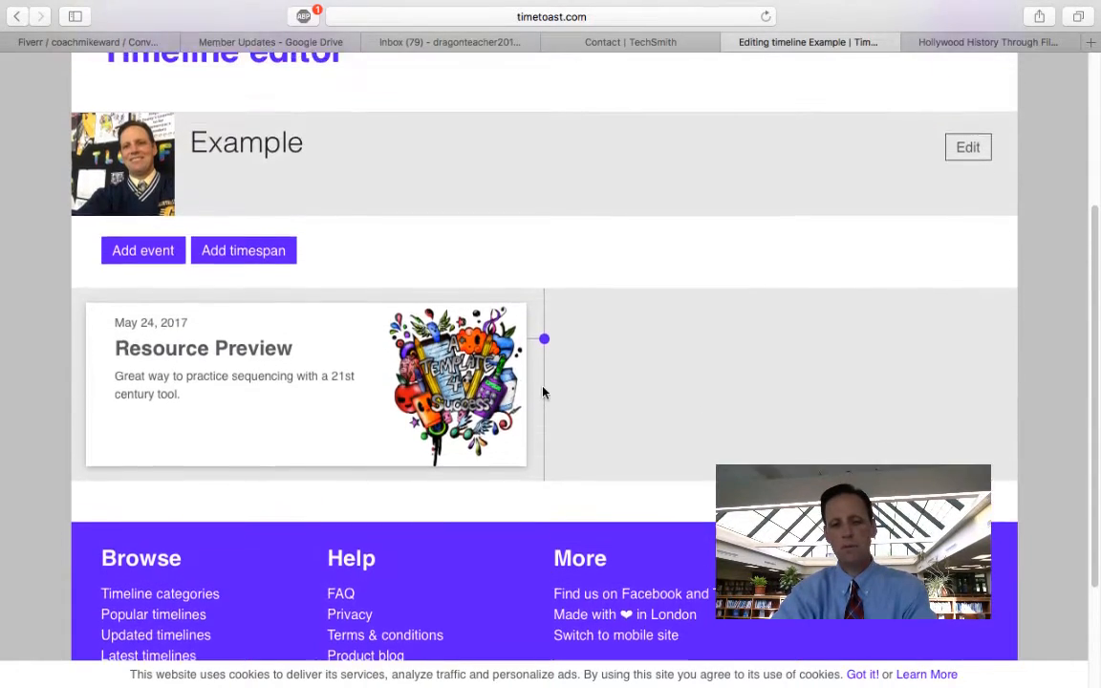